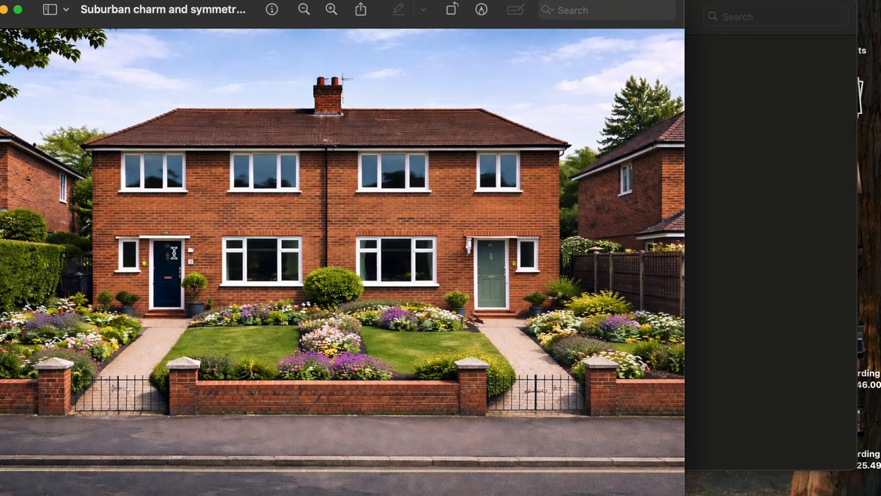
# - Close the house image preview and create a folder named Xlights2 in Documents
pyautogui.moveTo(121, 18); pyautogui.dragTo(188, 23)
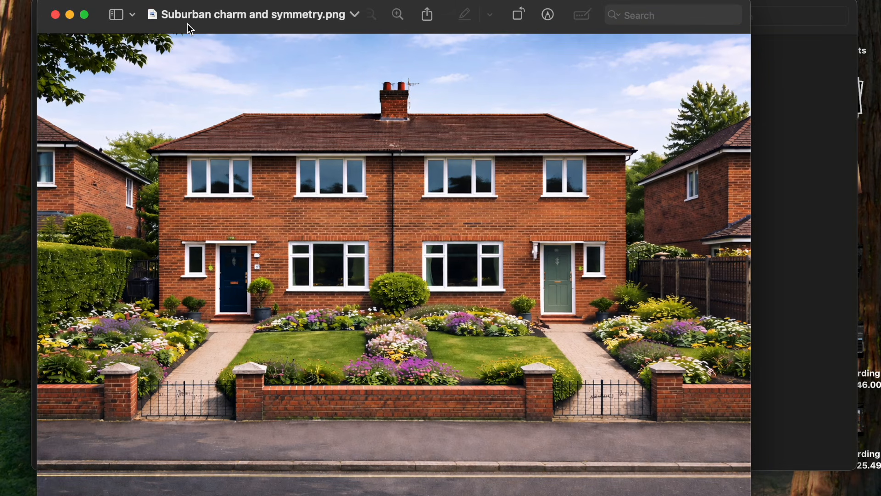
pyautogui.click(56, 14)
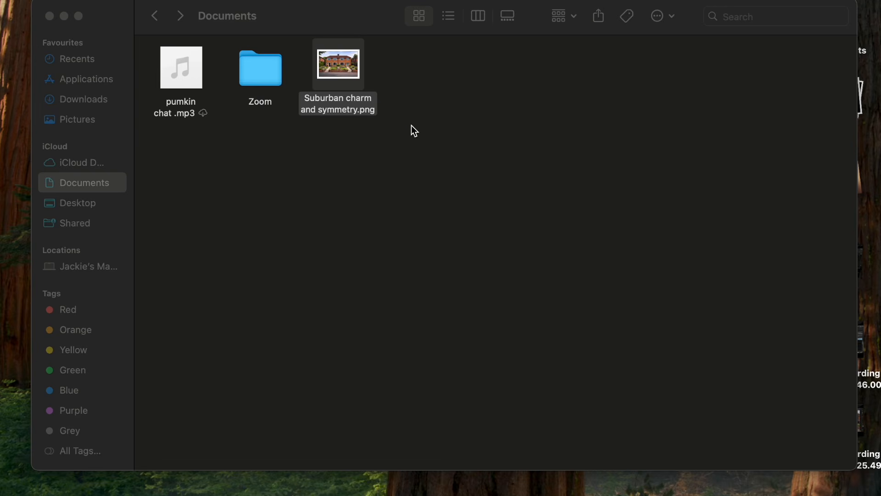
pyautogui.rightClick(465, 98)
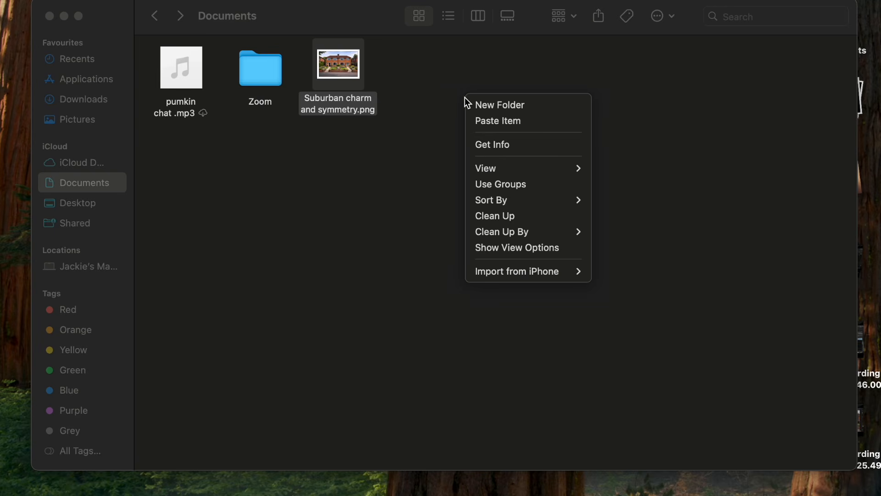
pyautogui.click(523, 104)
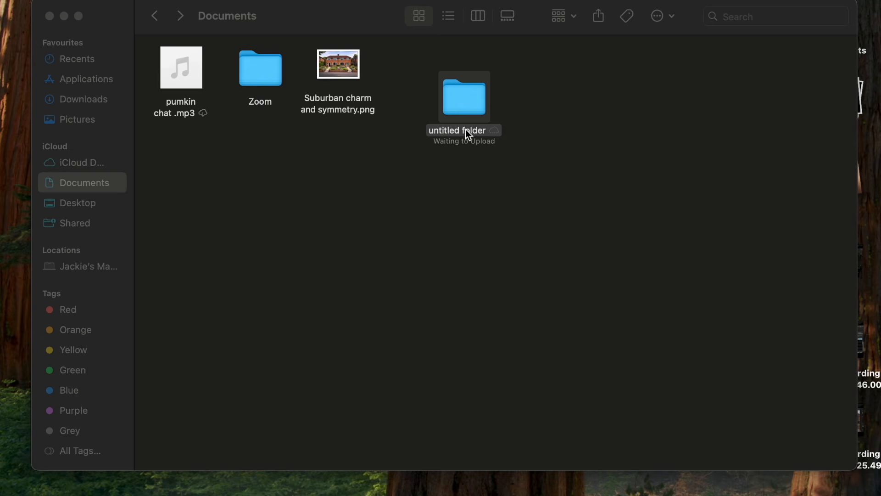
pyautogui.rightClick(467, 130)
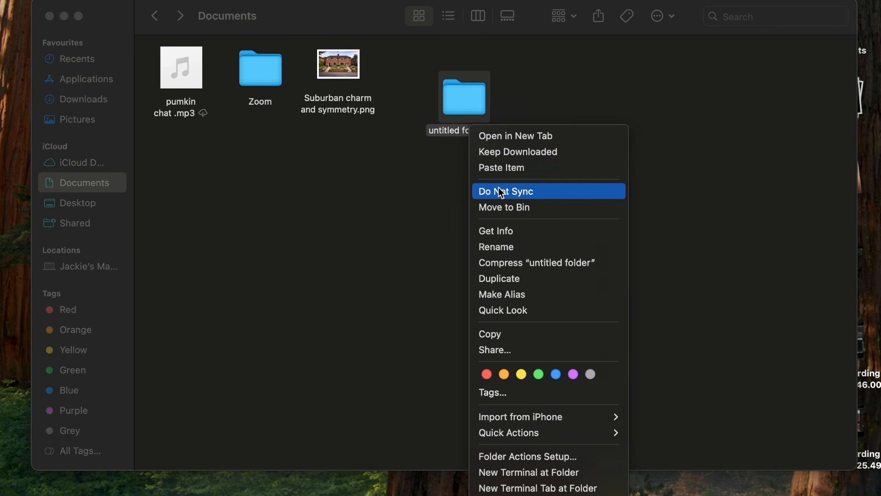
pyautogui.click(519, 248)
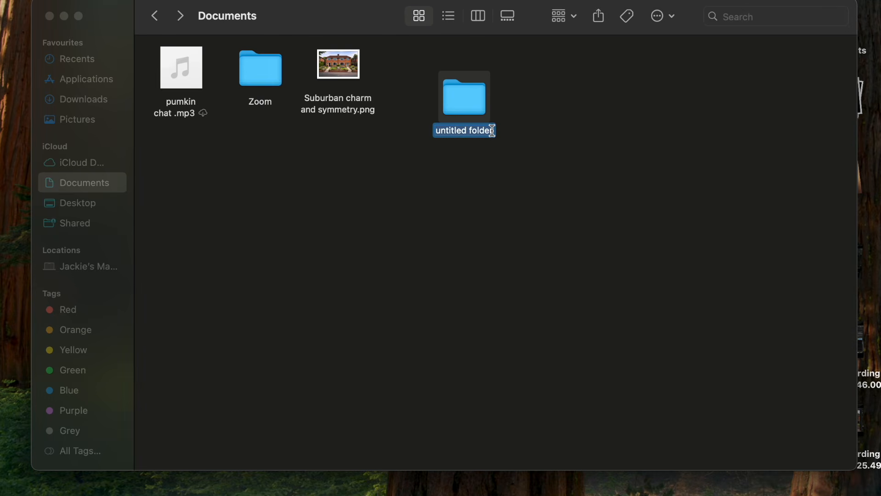
pyautogui.press('BackSpace')
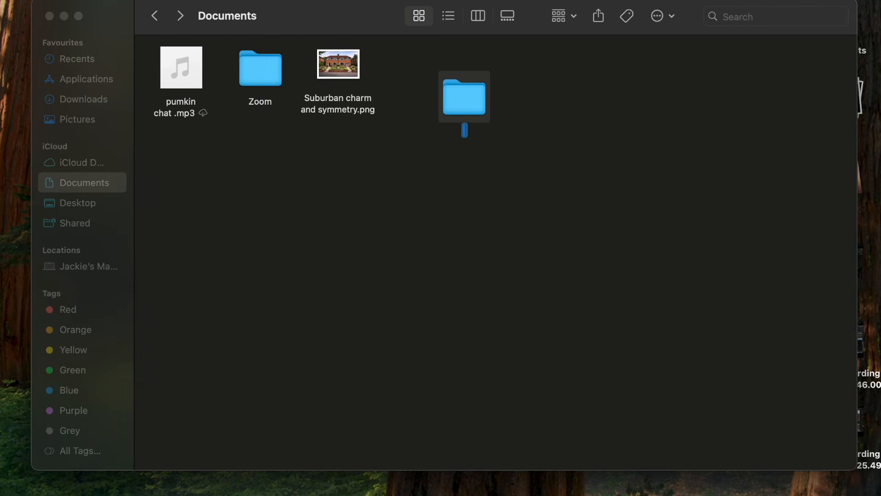
pyautogui.write('Xlights2')
pyautogui.press('Return')
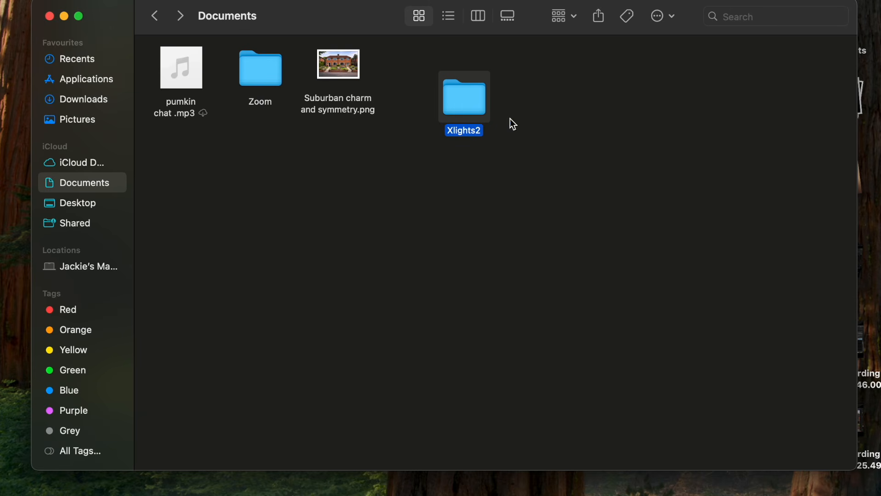
# - Create a subfolder named Halloween 2026 inside the Xlights2 folder
pyautogui.doubleClick(471, 103)
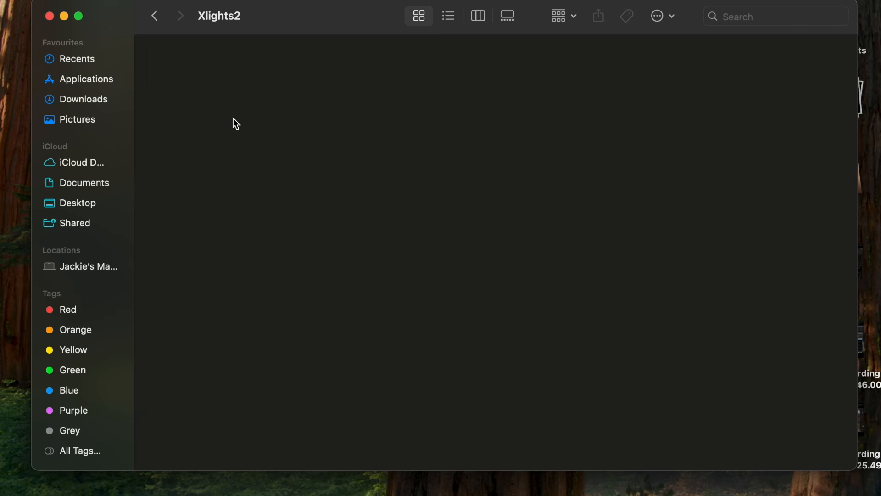
pyautogui.rightClick(248, 110)
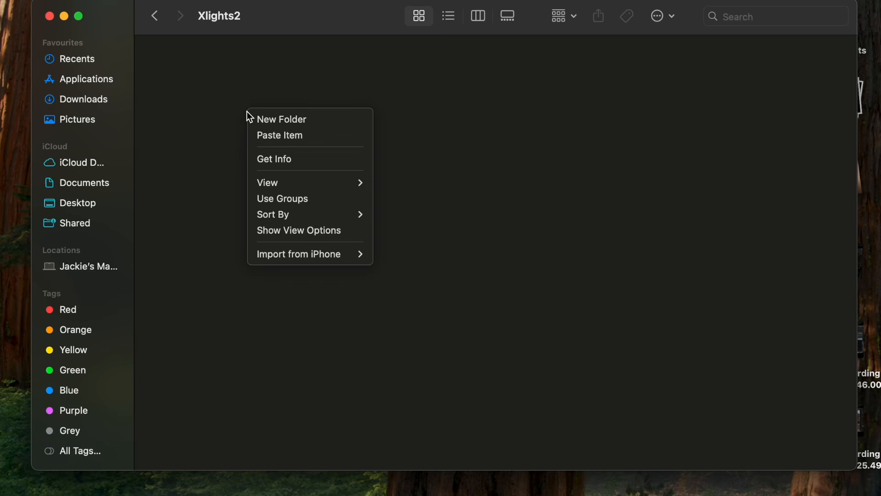
pyautogui.click(323, 120)
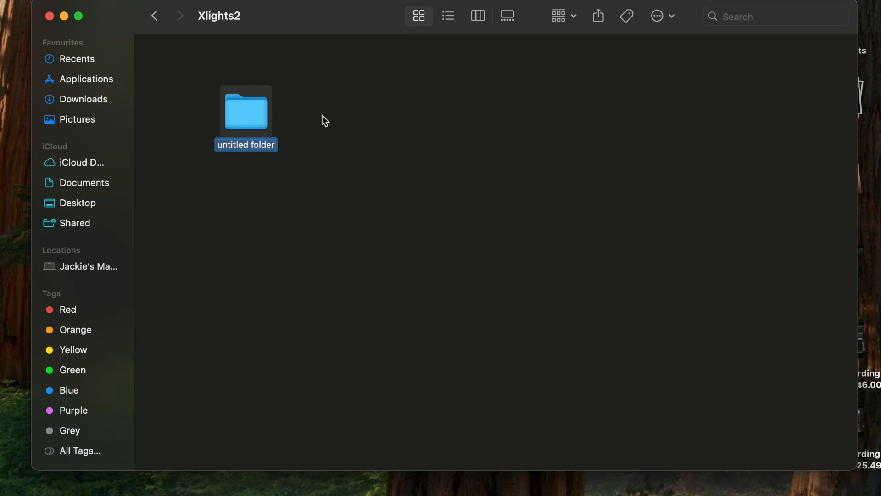
pyautogui.rightClick(246, 114)
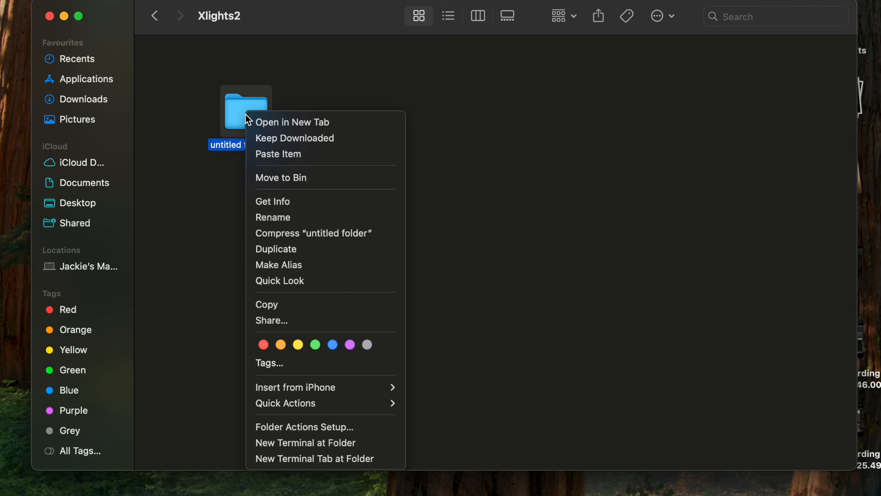
pyautogui.click(305, 220)
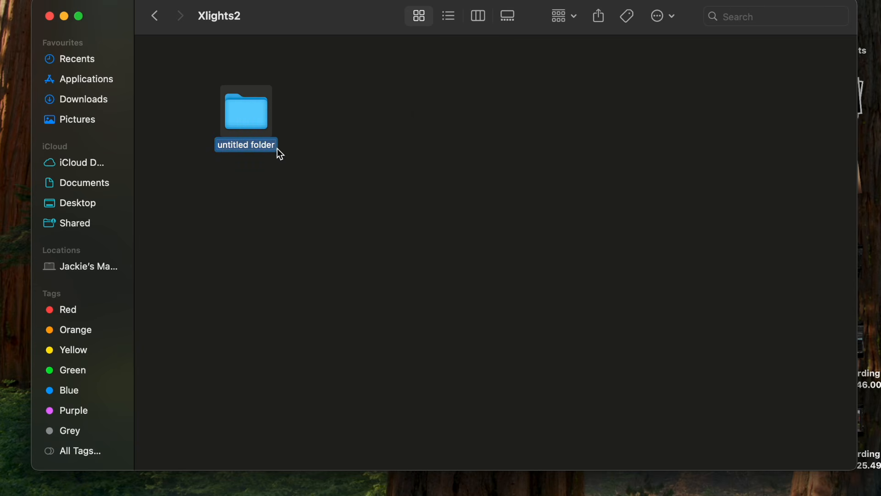
pyautogui.press('Right')
pyautogui.press('BackSpace')
pyautogui.press('BackSpace')
pyautogui.press('BackSpace')
pyautogui.press('BackSpace')
pyautogui.press('BackSpace')
pyautogui.press('BackSpace')
pyautogui.press('BackSpace')
pyautogui.press('BackSpace')
pyautogui.press('BackSpace')
pyautogui.press('BackSpace')
pyautogui.press('BackSpace')
pyautogui.press('BackSpace')
pyautogui.press('BackSpace')
pyautogui.press('BackSpace')
pyautogui.press('BackSpace')
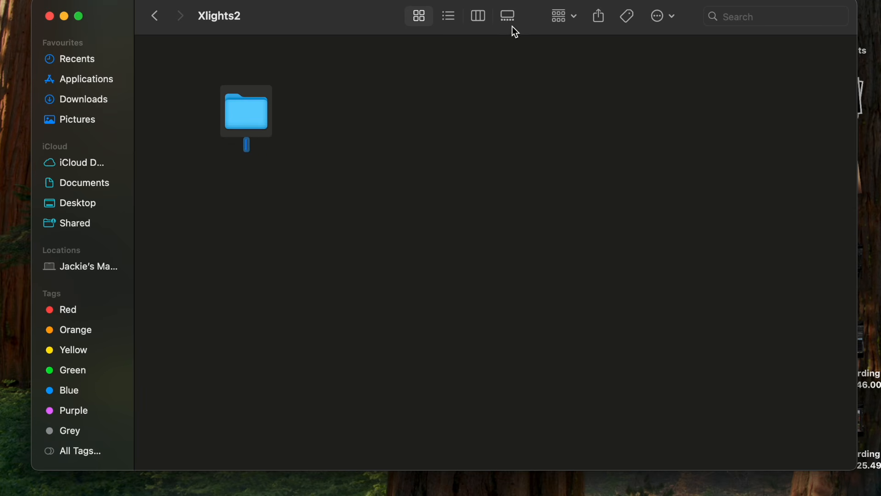
pyautogui.write('Halloween')
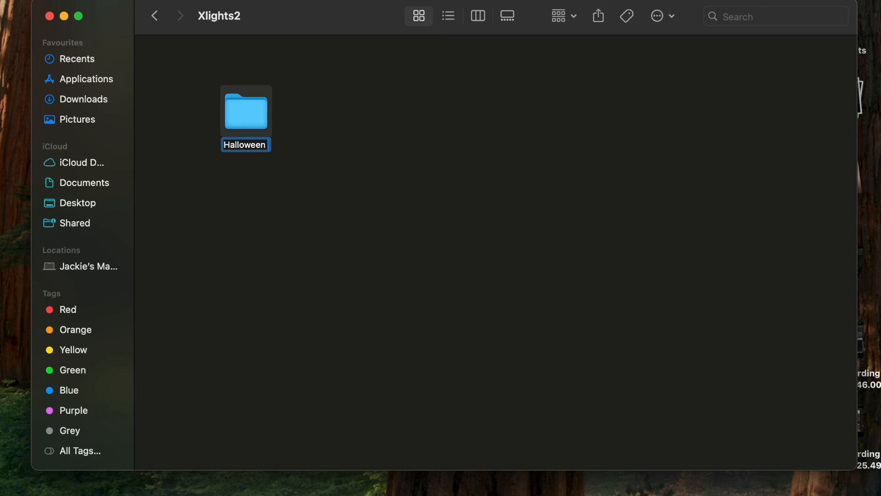
pyautogui.write(' 2026')
pyautogui.press('Return')
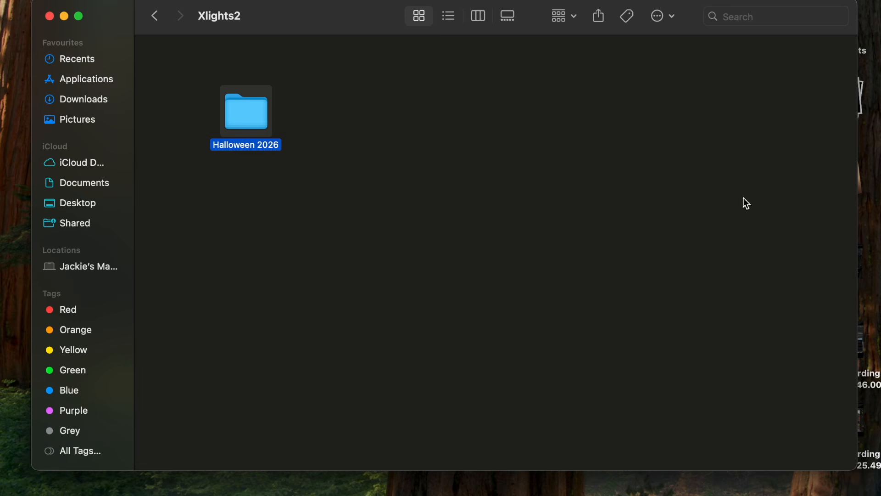
# - Create a second subfolder named christmas2026 inside Xlights2
pyautogui.rightClick(342, 128)
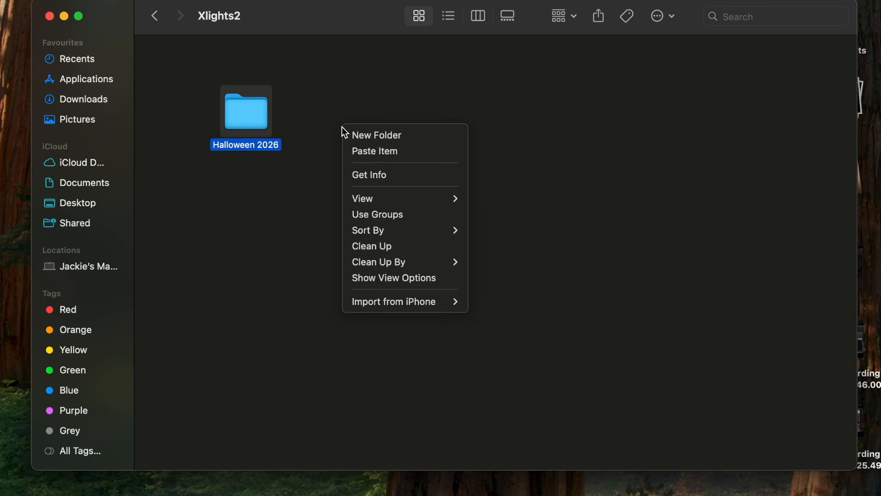
pyautogui.click(365, 142)
pyautogui.rightClick(350, 144)
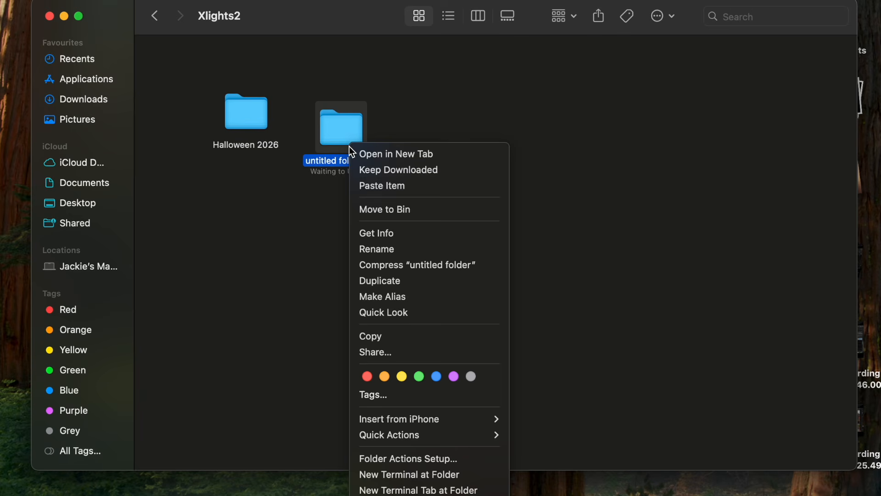
pyautogui.click(398, 249)
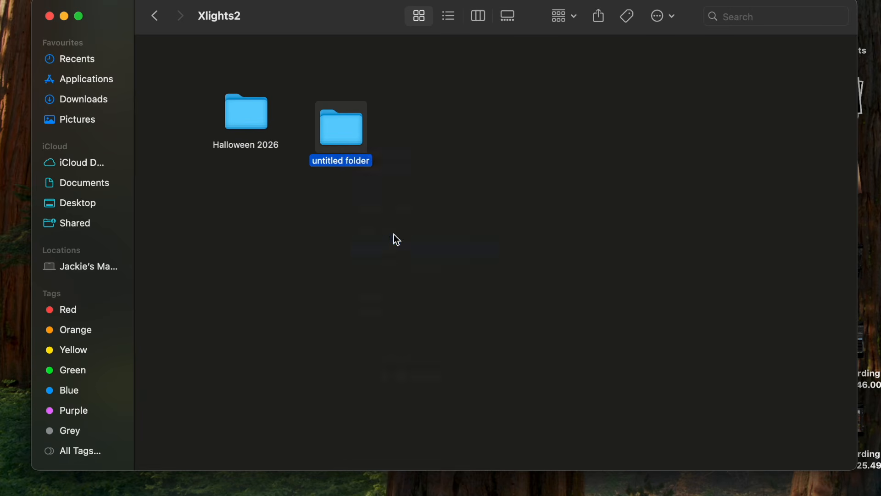
pyautogui.click(369, 164)
pyautogui.press('BackSpace')
pyautogui.press('BackSpace')
pyautogui.press('BackSpace')
pyautogui.press('BackSpace')
pyautogui.press('BackSpace')
pyautogui.press('BackSpace')
pyautogui.press('BackSpace')
pyautogui.press('BackSpace')
pyautogui.press('BackSpace')
pyautogui.press('BackSpace')
pyautogui.press('BackSpace')
pyautogui.press('BackSpace')
pyautogui.press('BackSpace')
pyautogui.press('BackSpace')
pyautogui.press('BackSpace')
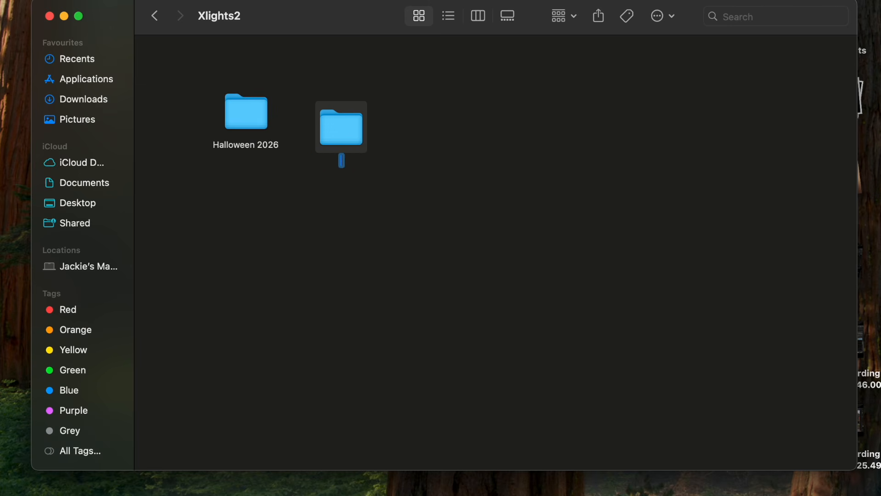
pyautogui.write('christmas2026')
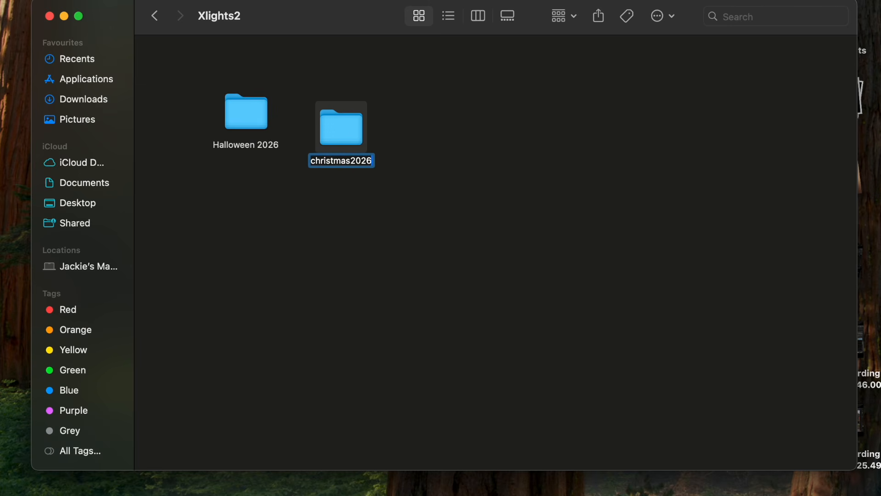
pyautogui.press('Return')
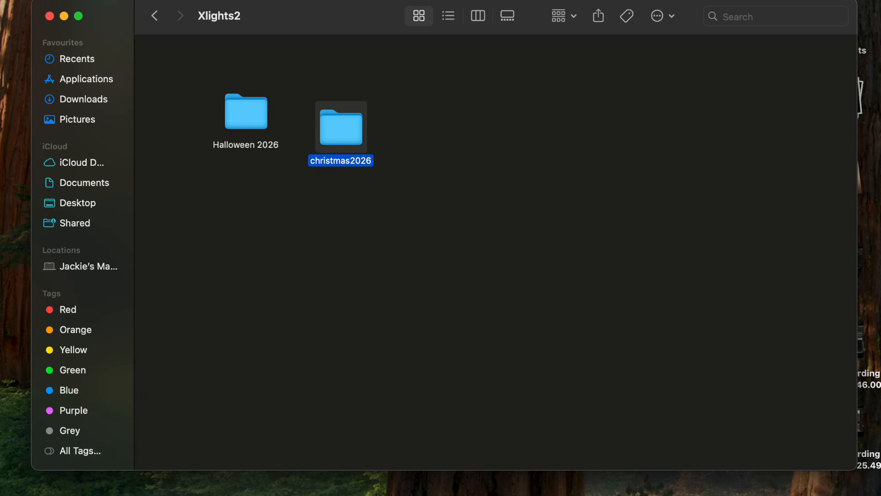
# - Copy Suburban charm and symmetry.png from Documents into the Halloween 2026 folder inside Xlights2
pyautogui.click(155, 19)
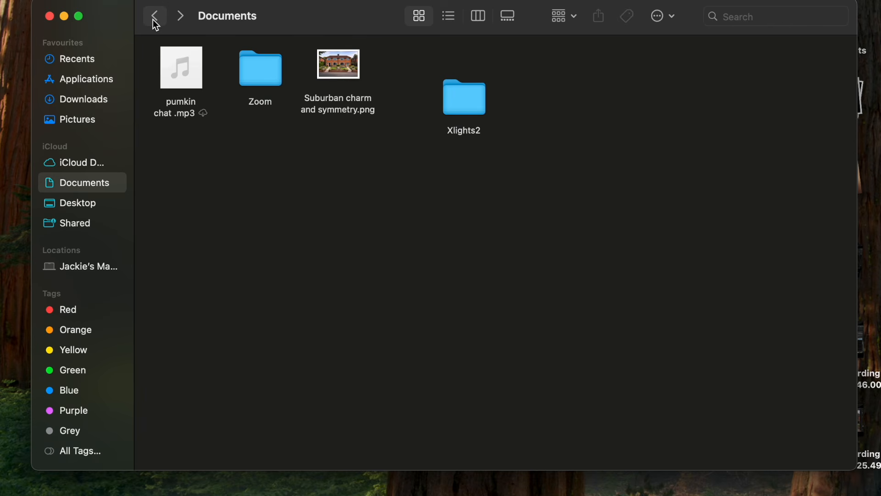
pyautogui.click(354, 74)
pyautogui.rightClick(341, 79)
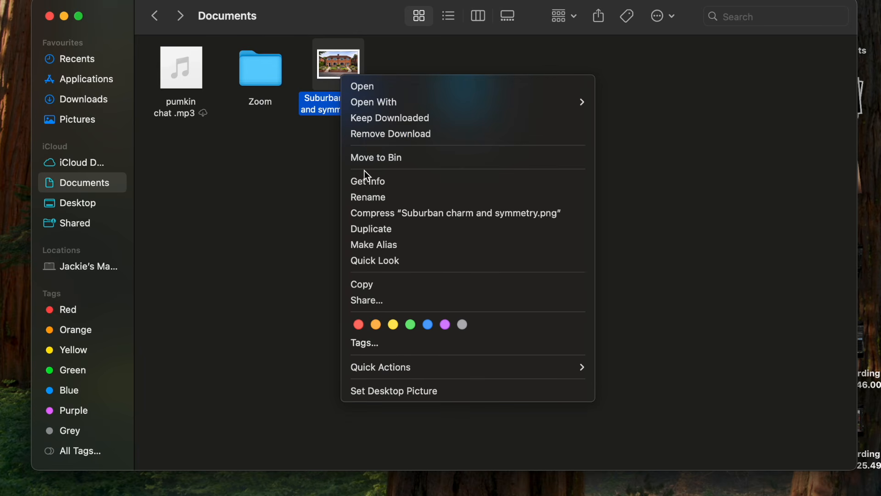
pyautogui.click(378, 285)
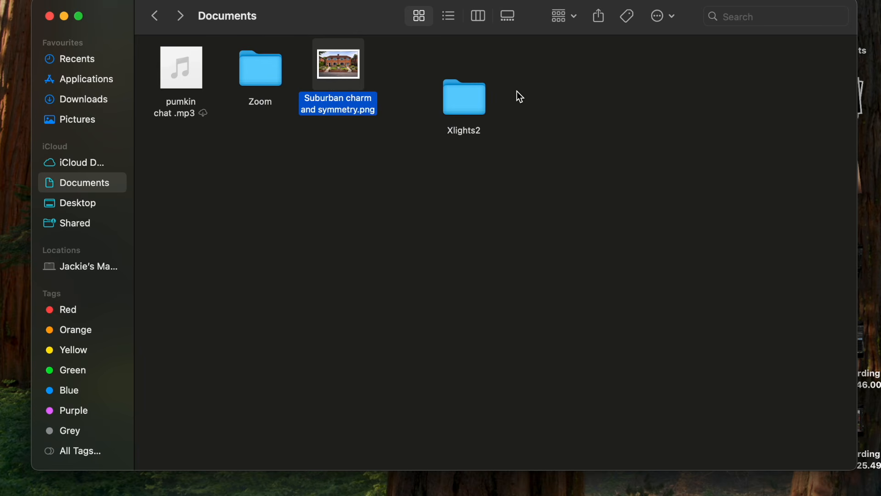
pyautogui.doubleClick(472, 104)
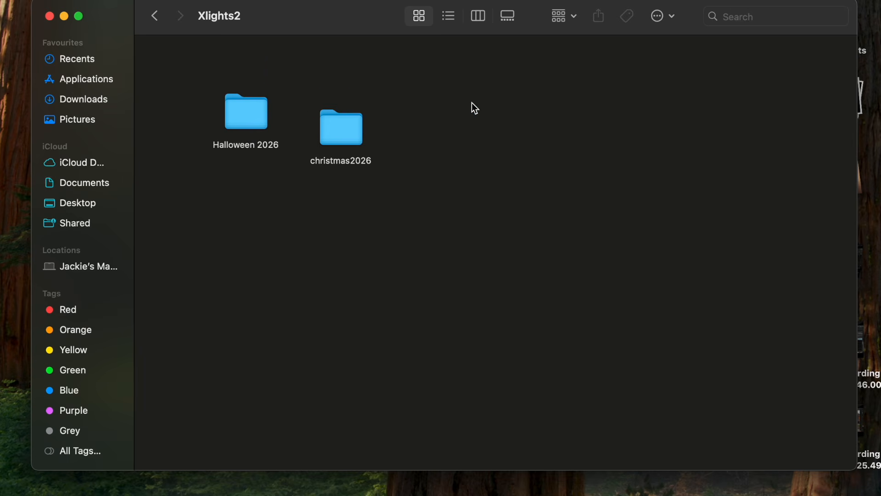
pyautogui.doubleClick(251, 122)
pyautogui.rightClick(249, 116)
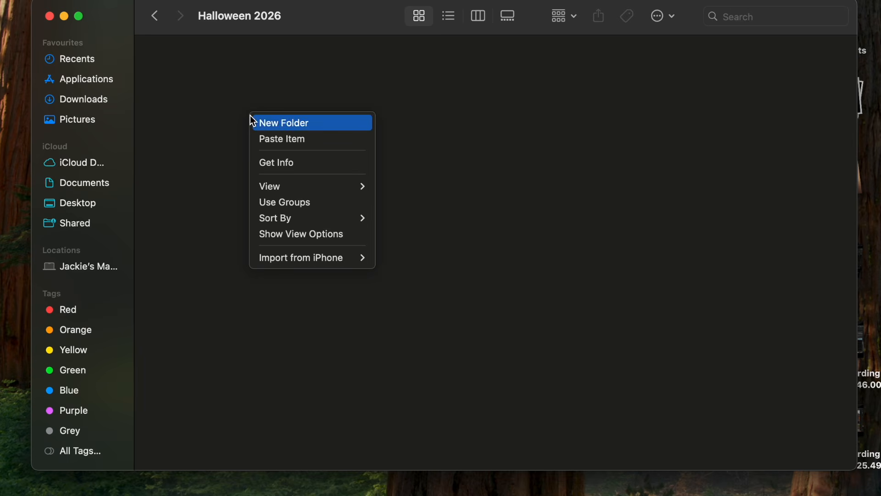
pyautogui.click(281, 140)
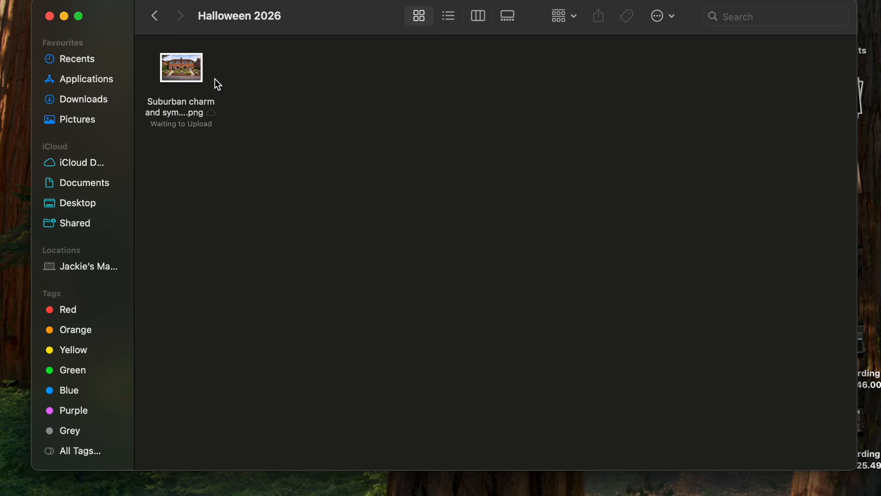
# - Paste the copied house image into the christmas2026 folder as well
pyautogui.click(156, 16)
pyautogui.doubleClick(352, 133)
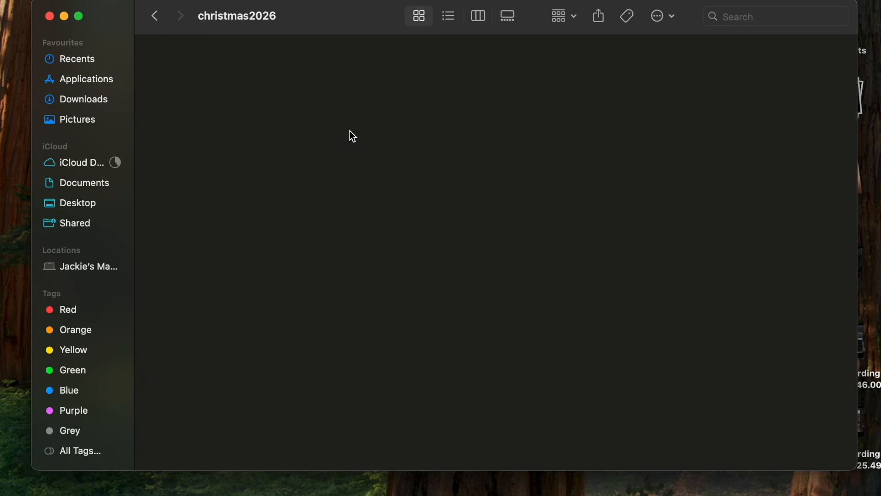
pyautogui.rightClick(350, 131)
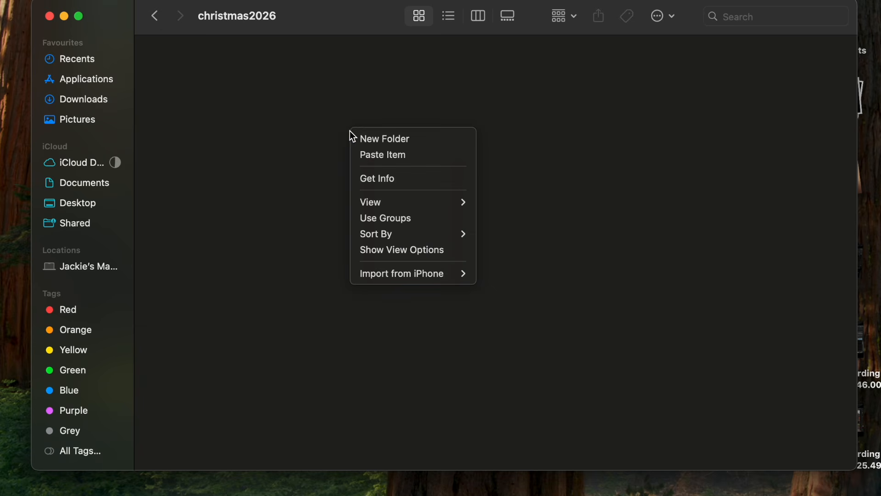
pyautogui.click(402, 156)
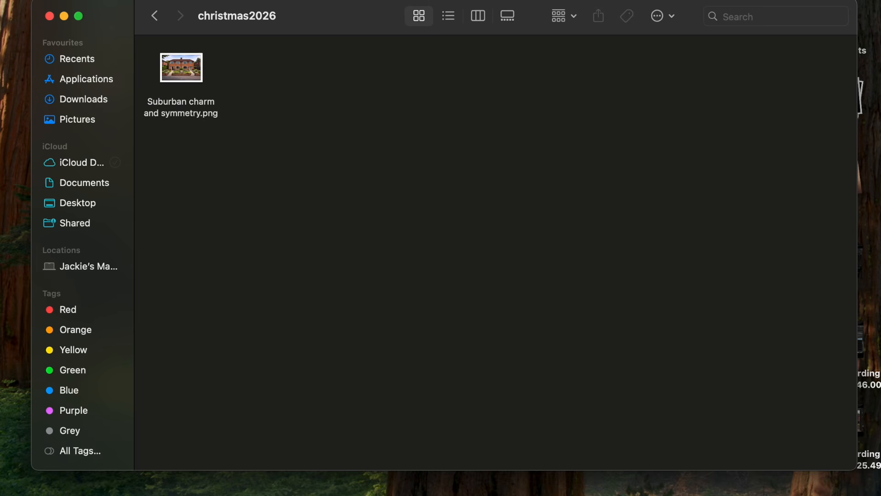
# - Switch to xLights, temporarily change the show directory to Documents/Xlights2/christmas2026, and save the controller setup
pyautogui.click(643, 493)
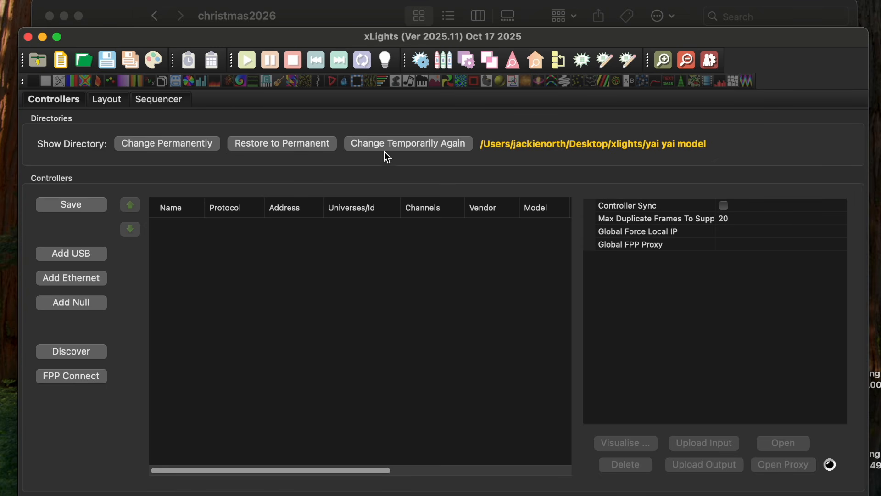
pyautogui.click(427, 146)
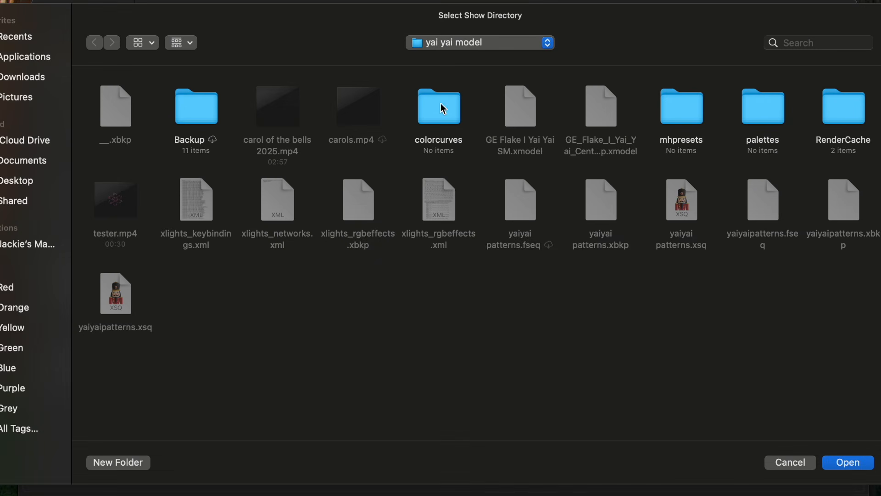
pyautogui.click(41, 166)
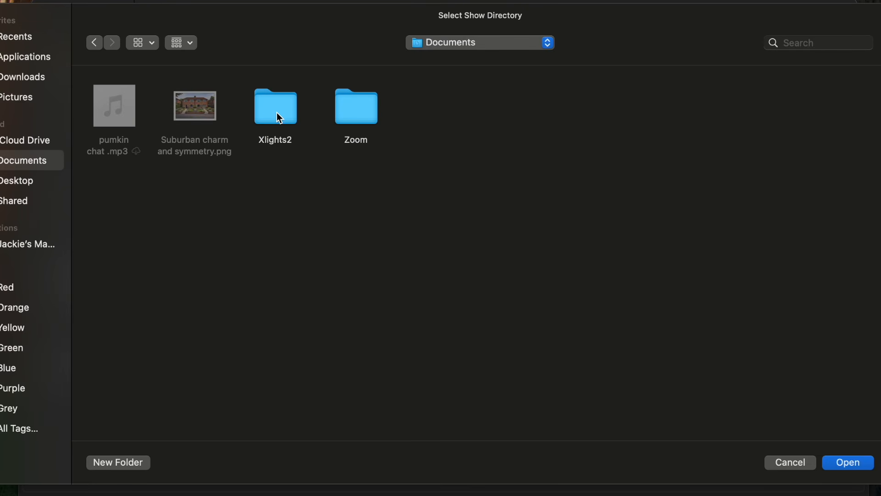
pyautogui.doubleClick(277, 114)
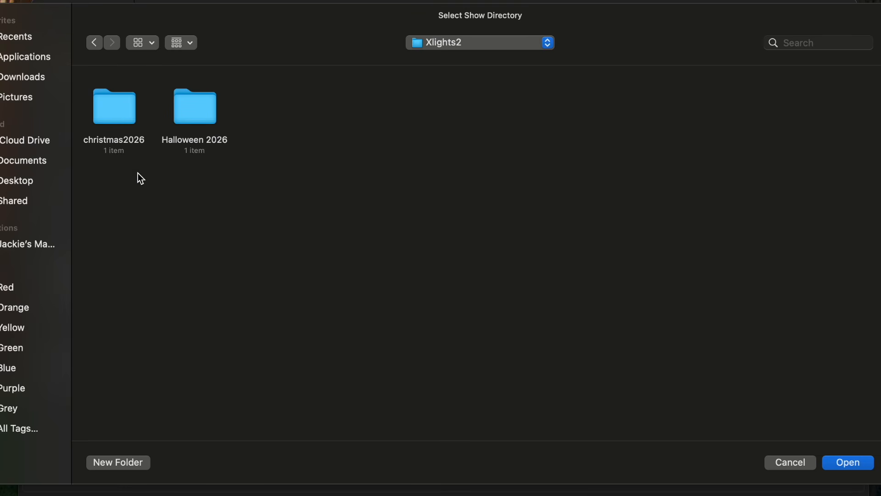
pyautogui.doubleClick(120, 111)
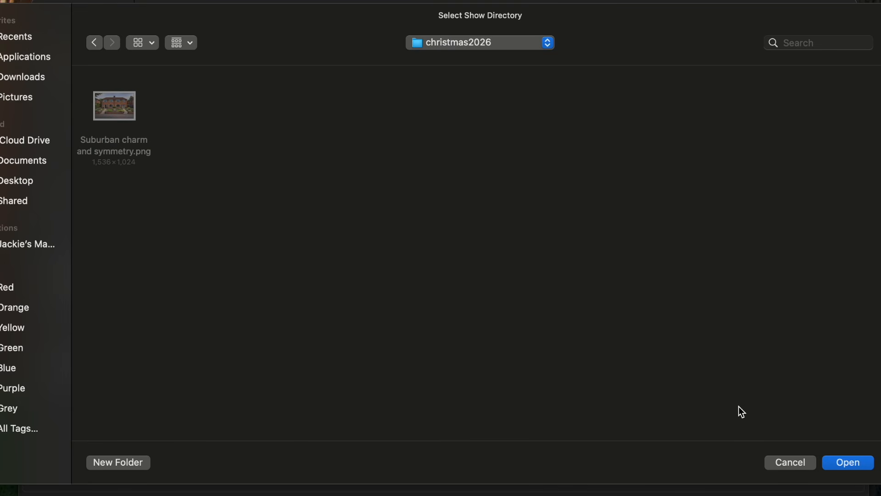
pyautogui.click(848, 463)
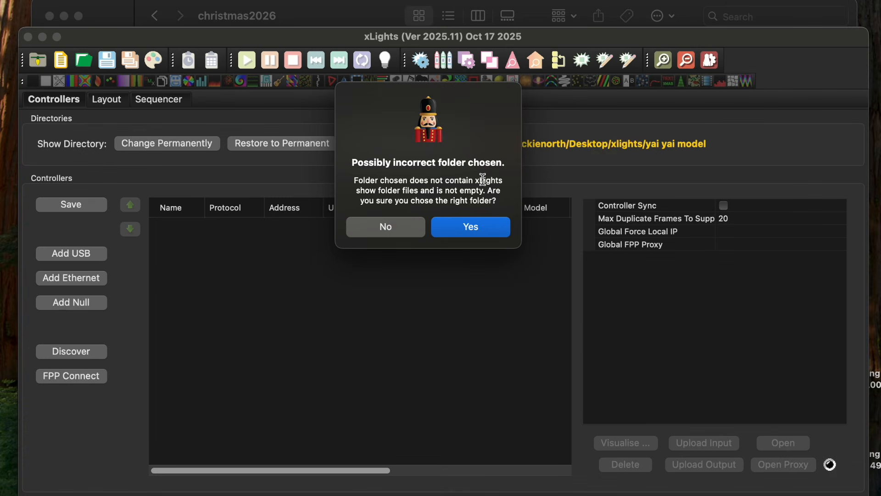
pyautogui.click(477, 231)
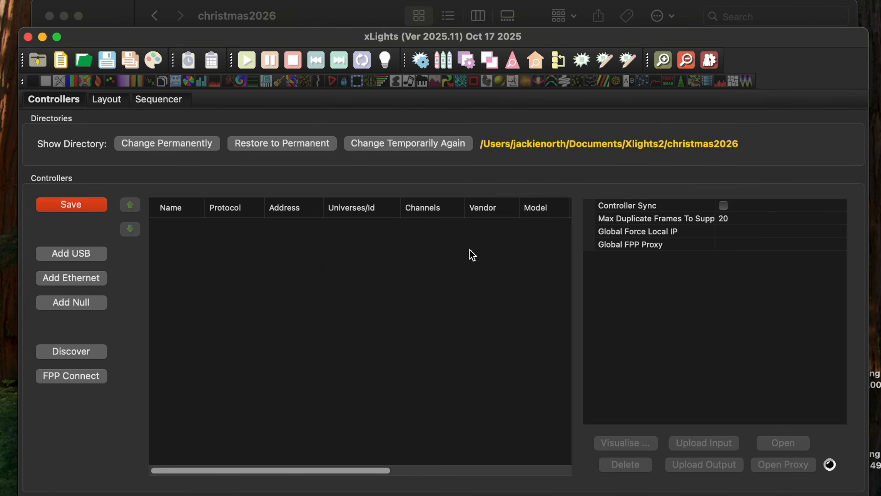
pyautogui.click(42, 37)
pyautogui.click(90, 205)
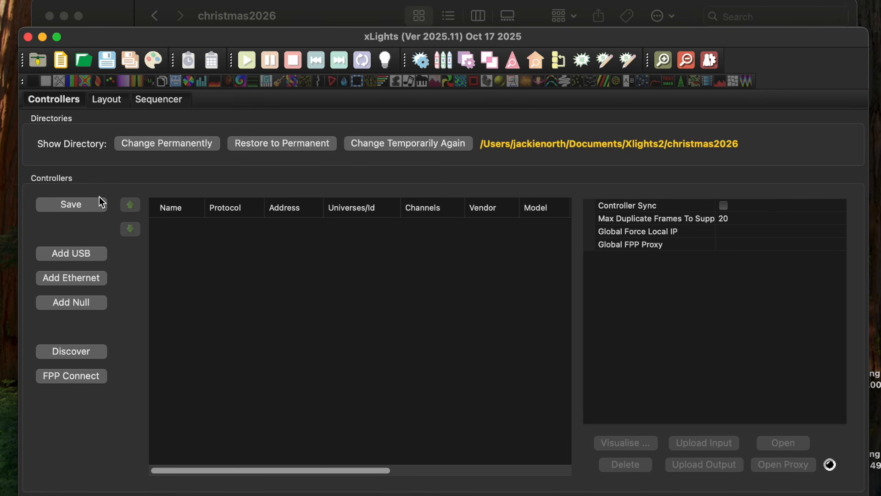
# - Set Suburban charm and symmetry.png from the christmas2026 folder as the layout's background image
pyautogui.click(112, 108)
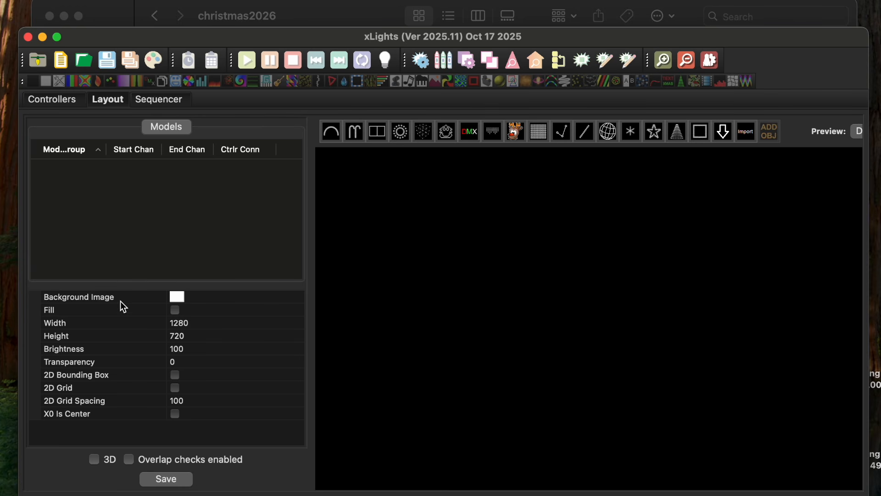
pyautogui.click(183, 298)
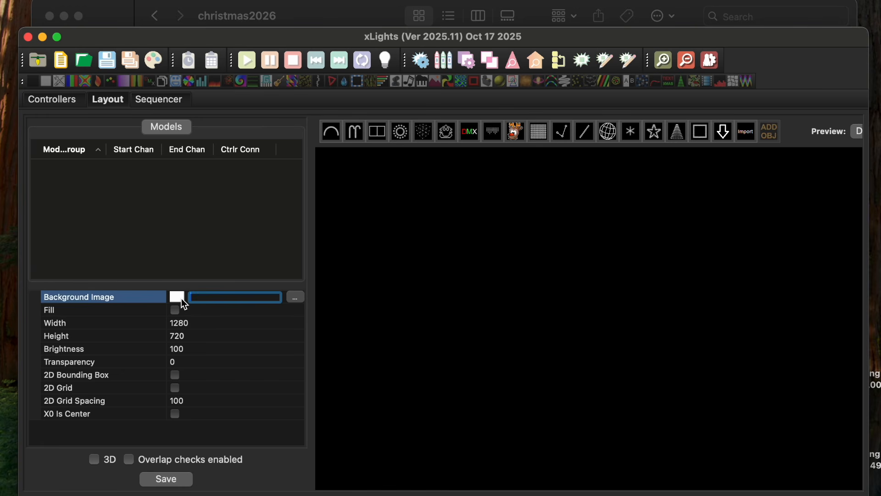
pyautogui.click(296, 297)
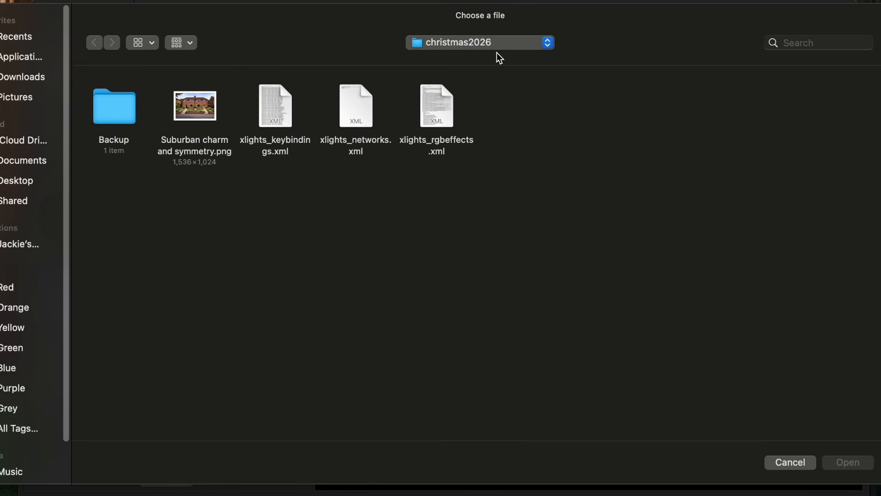
pyautogui.click(202, 123)
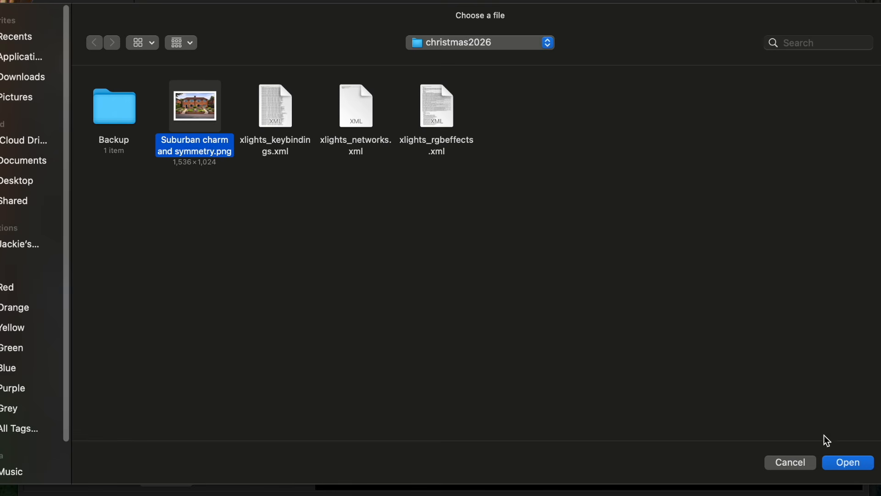
pyautogui.click(849, 462)
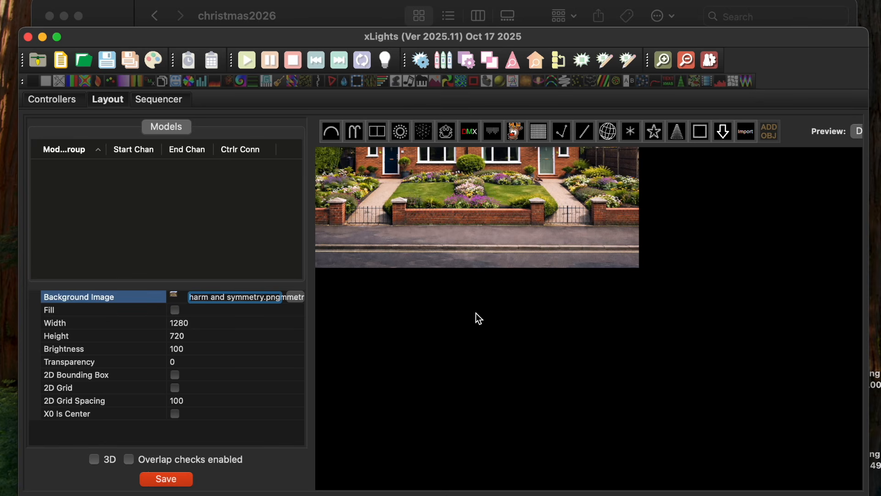
pyautogui.press('Return')
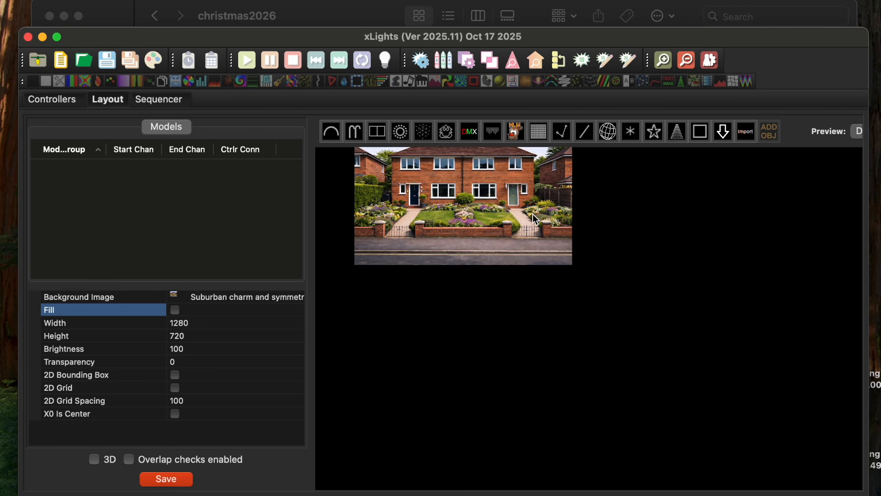
# - Enable Fill for the background image, frame the whole house in the layout preview, and save the layout
pyautogui.scroll(6, 533, 214)
pyautogui.scroll(-3, 555, 359)
pyautogui.scroll(-1, 556, 359)
pyautogui.scroll(1, 556, 359)
pyautogui.scroll(-2, 557, 359)
pyautogui.scroll(3, 557, 359)
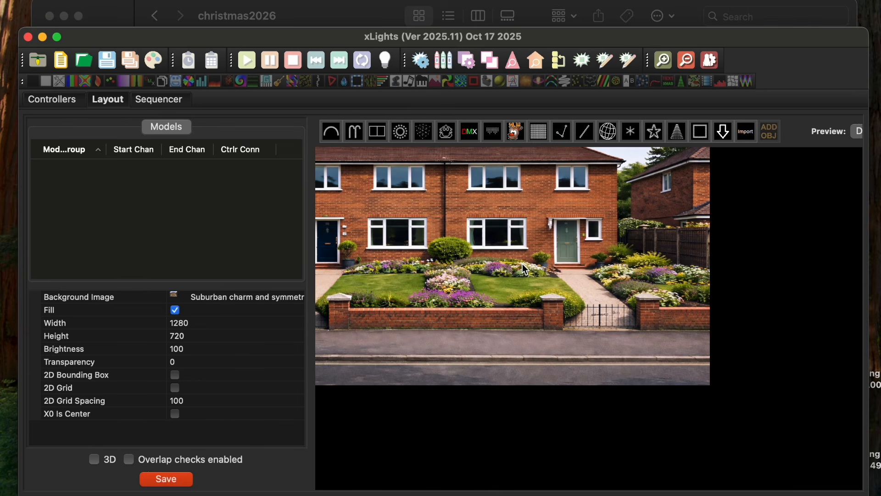
pyautogui.scroll(-1, 520, 259)
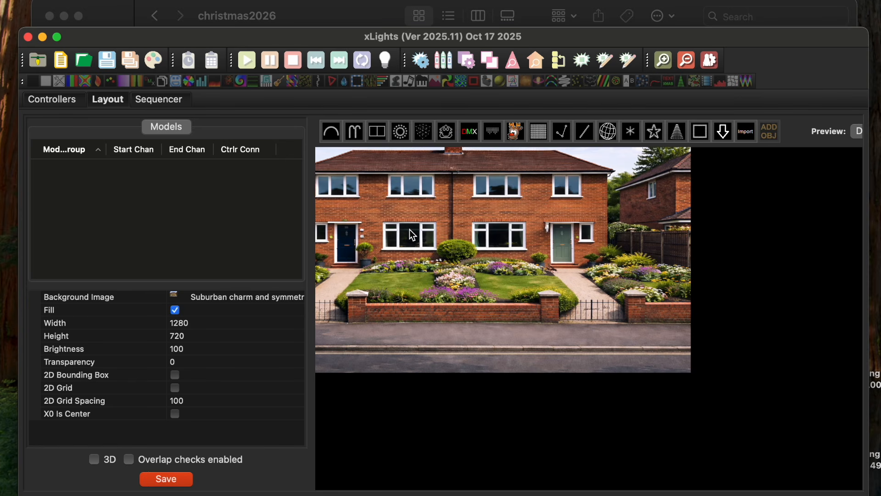
pyautogui.scroll(2, 410, 227)
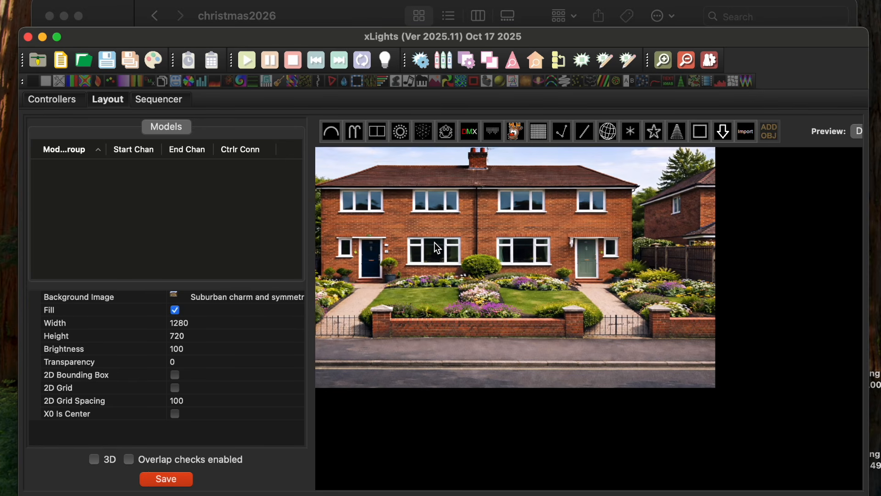
pyautogui.moveTo(445, 253); pyautogui.dragTo(531, 303)
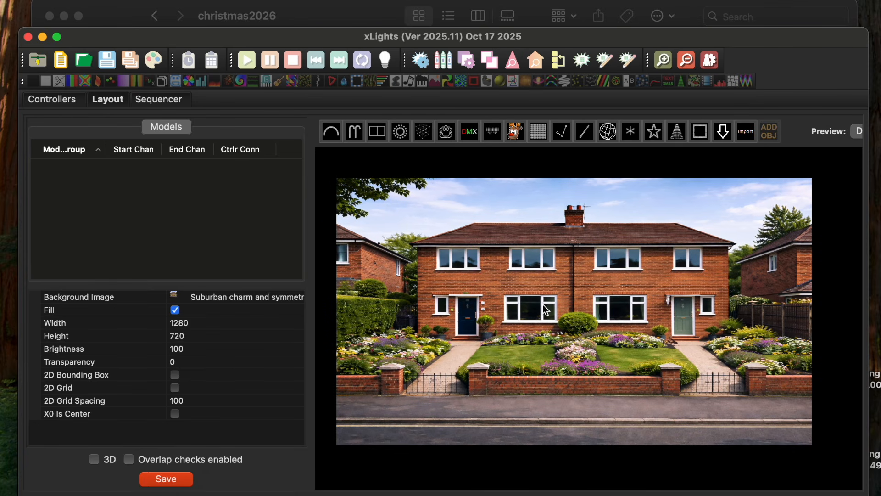
pyautogui.scroll(1, 550, 308)
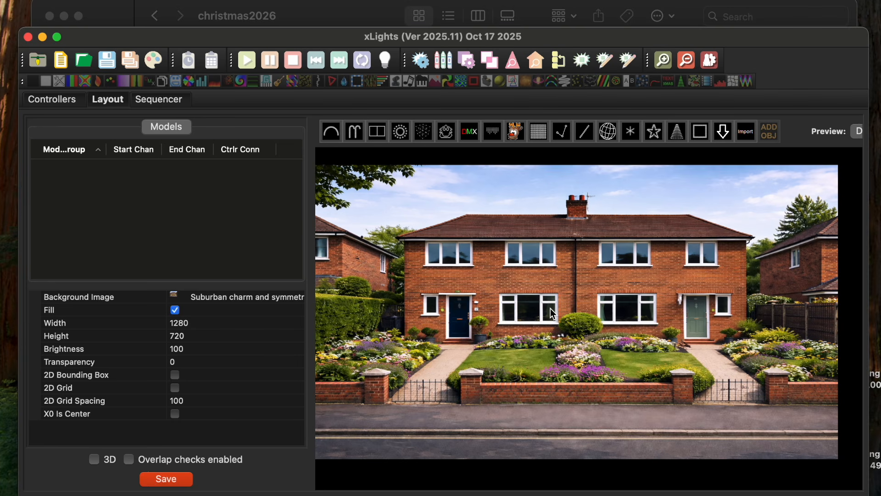
pyautogui.scroll(1, 550, 308)
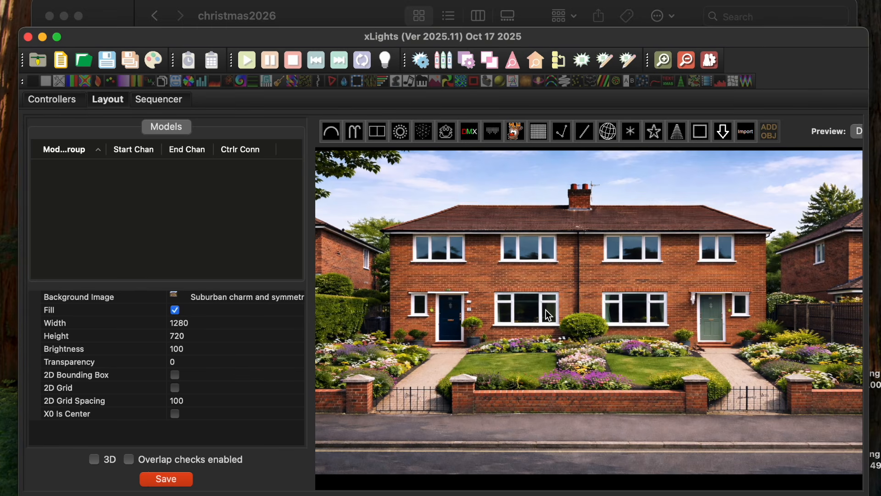
pyautogui.moveTo(546, 309); pyautogui.dragTo(581, 316)
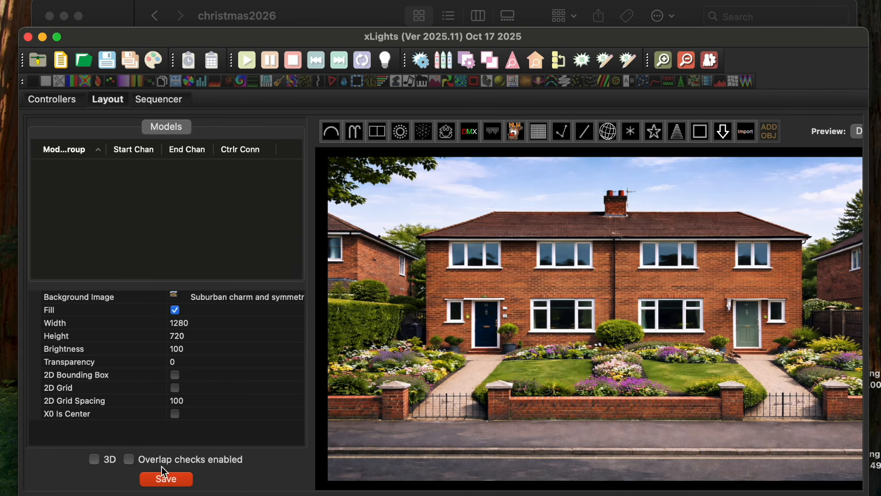
pyautogui.click(170, 482)
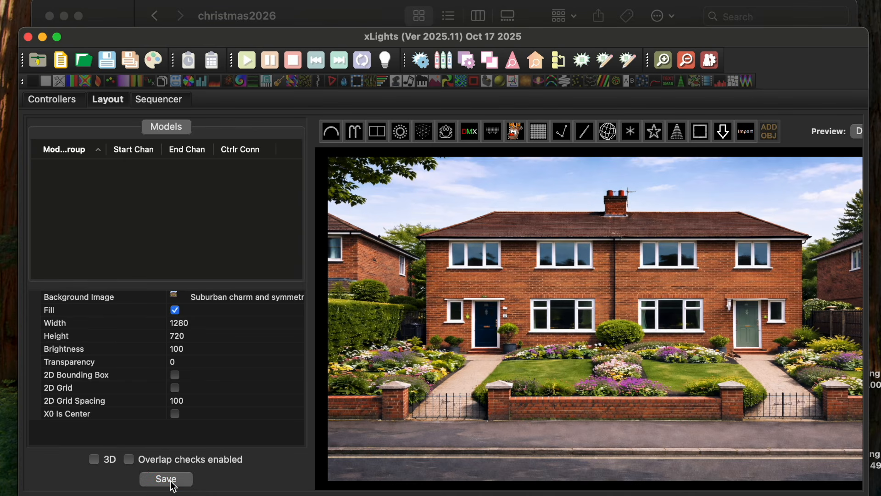
# - Try the background image's transparency at 50 and at 100
pyautogui.click(187, 362)
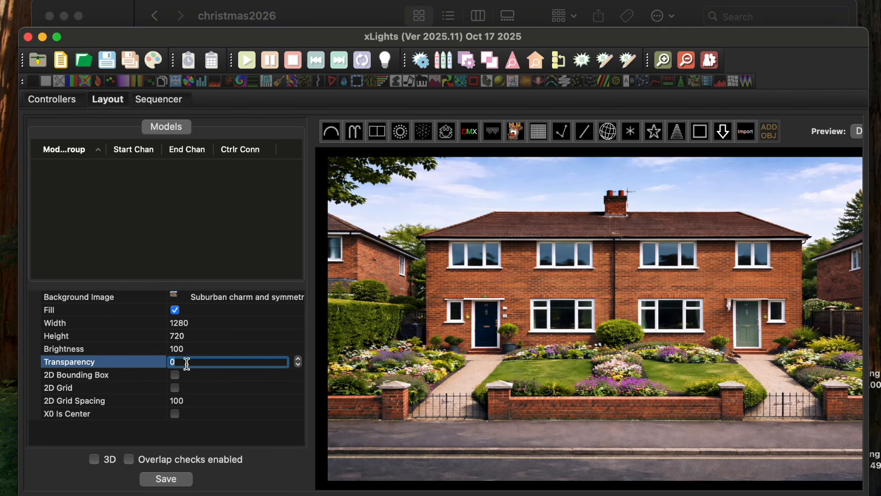
pyautogui.write('50')
pyautogui.press('Return')
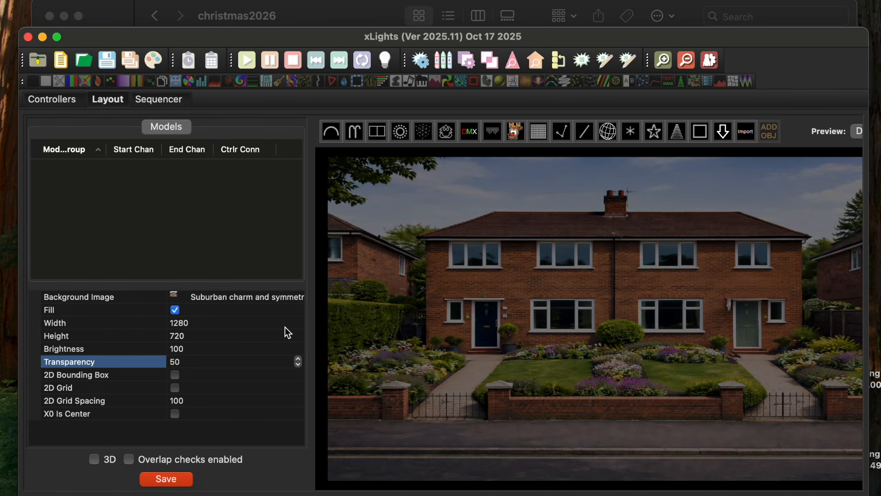
pyautogui.click(273, 365)
pyautogui.press('BackSpace')
pyautogui.write('100')
pyautogui.press('Return')
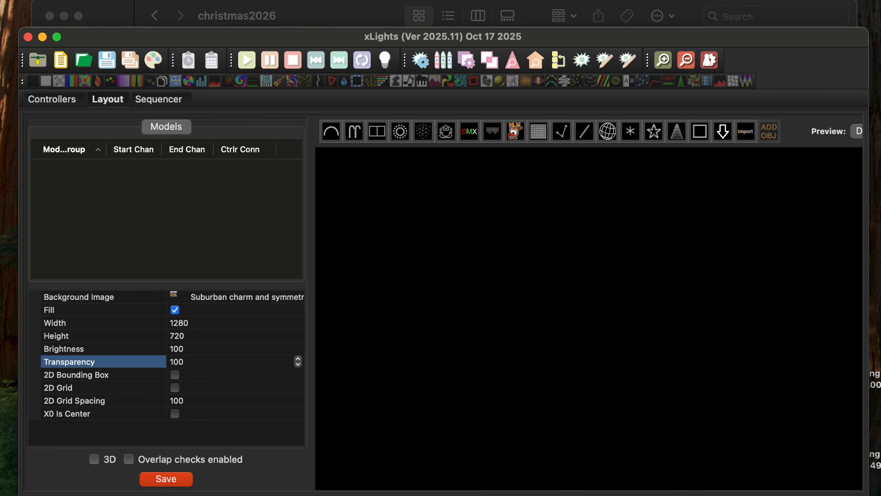
# - Set the background image's transparency to 75
pyautogui.click(191, 364)
pyautogui.press('BackSpace')
pyautogui.press('BackSpace')
pyautogui.press('BackSpace')
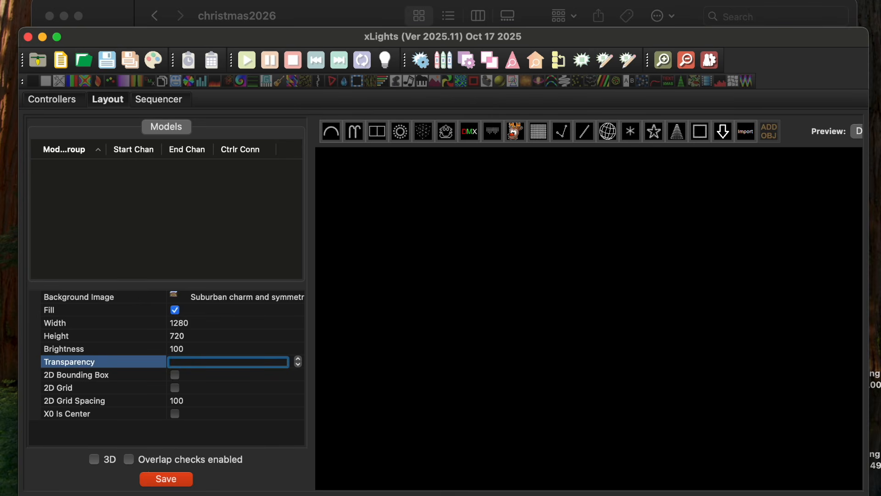
pyautogui.write('75')
pyautogui.press('Return')
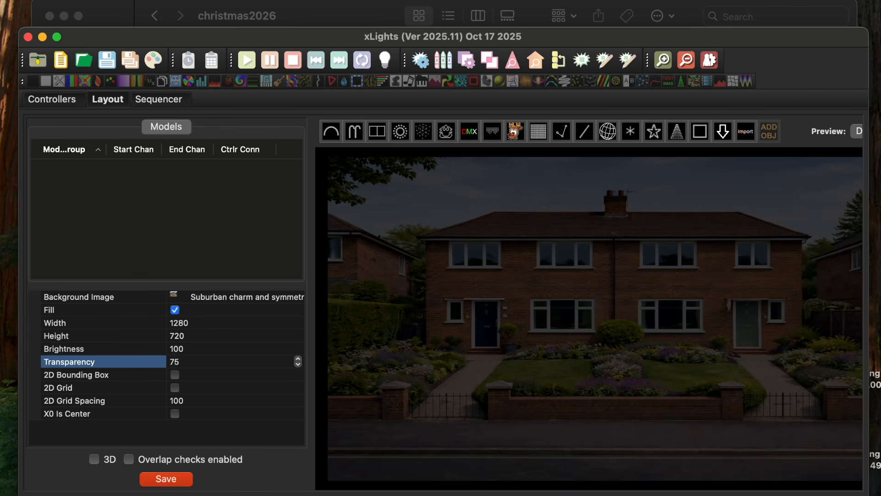
pyautogui.press('XF86MonBrightnessUp')
# - Draw four vertical Single Line models up the house front, between its left corner and the central drainpipe
pyautogui.click(584, 133)
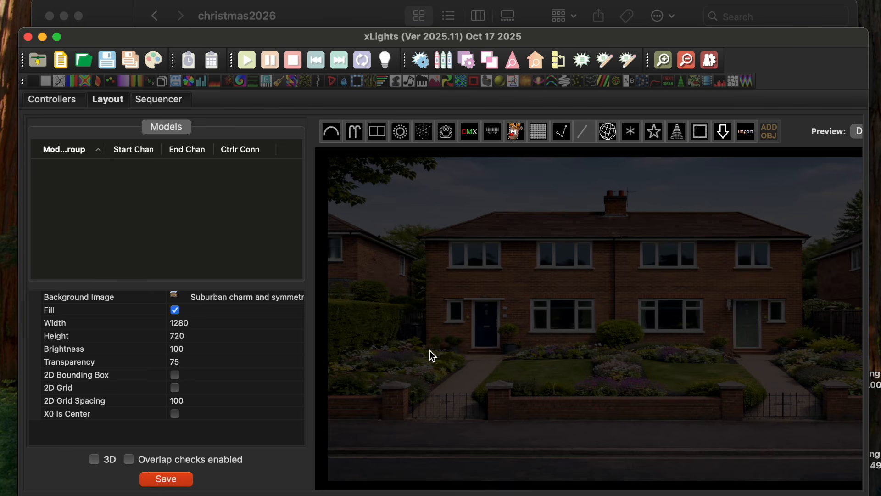
pyautogui.moveTo(429, 351); pyautogui.dragTo(427, 242)
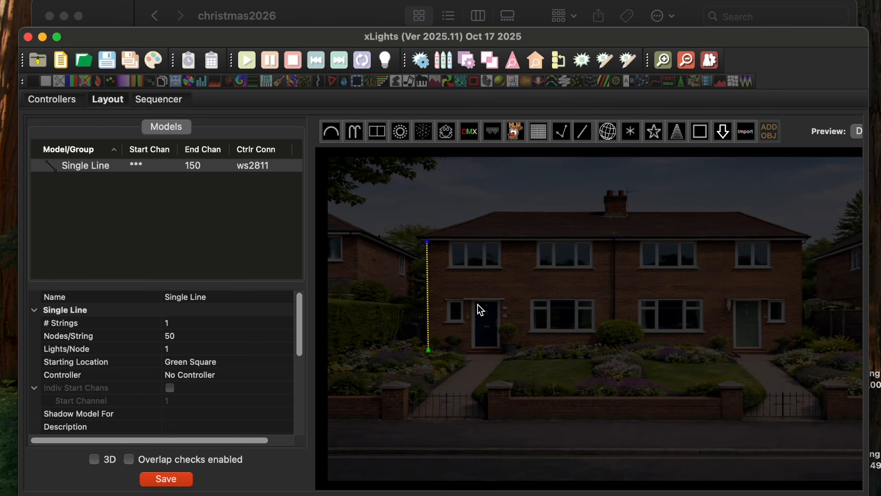
pyautogui.click(583, 133)
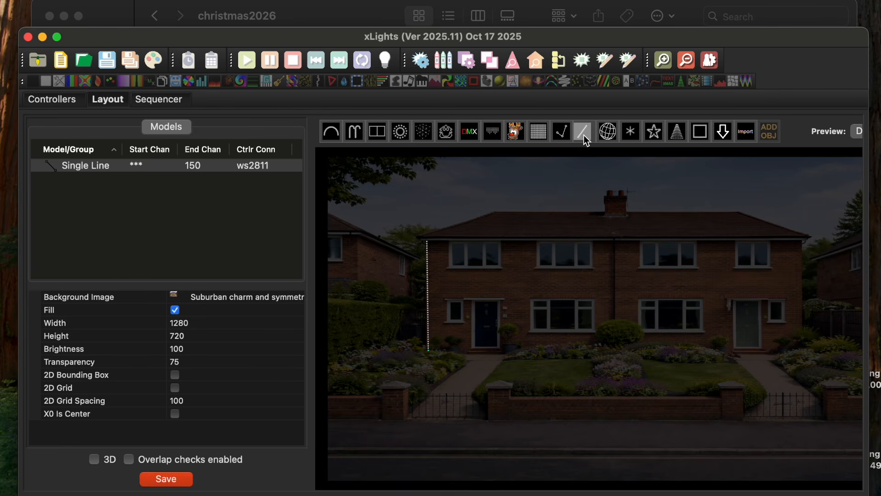
pyautogui.click(610, 352)
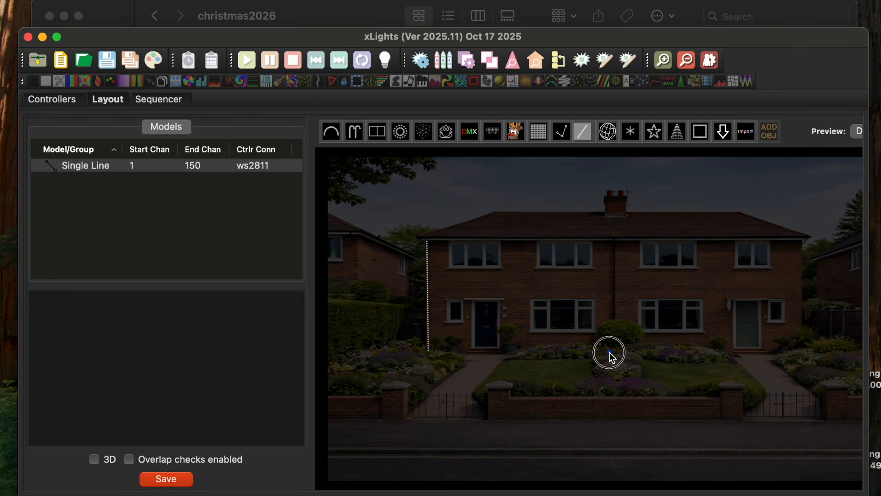
pyautogui.moveTo(610, 353); pyautogui.dragTo(609, 239)
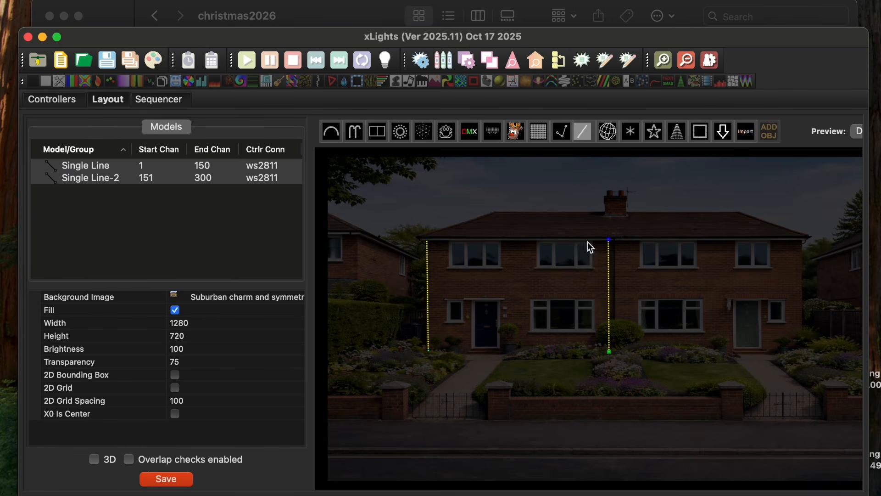
pyautogui.moveTo(528, 352); pyautogui.dragTo(530, 249)
pyautogui.moveTo(571, 345); pyautogui.dragTo(568, 251)
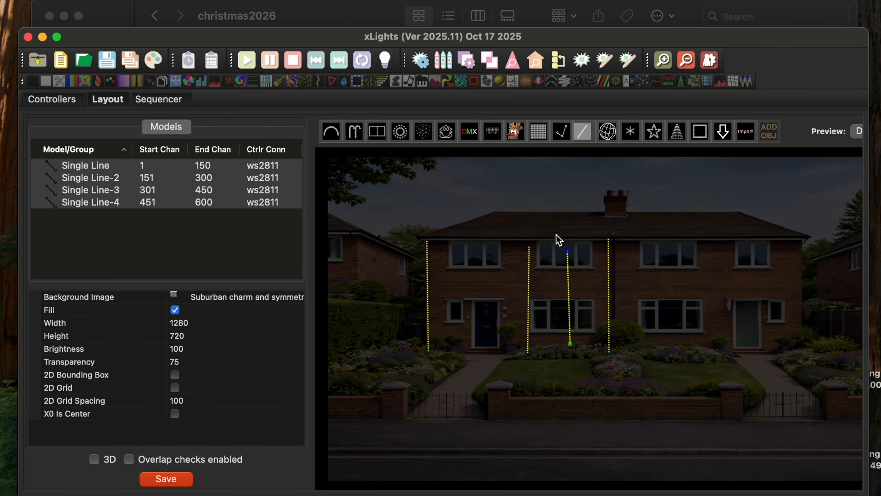
# - Select all four Single Line models on the house and delete them from the layout
pyautogui.click(584, 132)
pyautogui.moveTo(390, 216); pyautogui.dragTo(679, 389)
pyautogui.press('Delete')
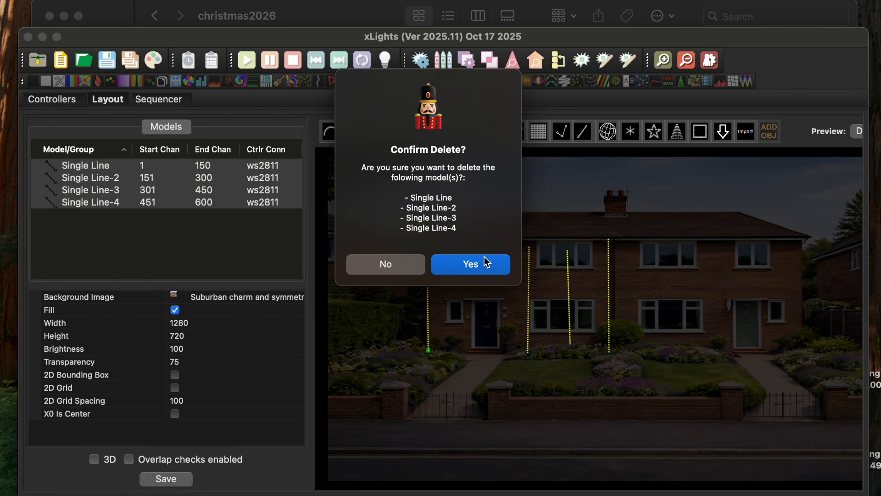
pyautogui.click(485, 260)
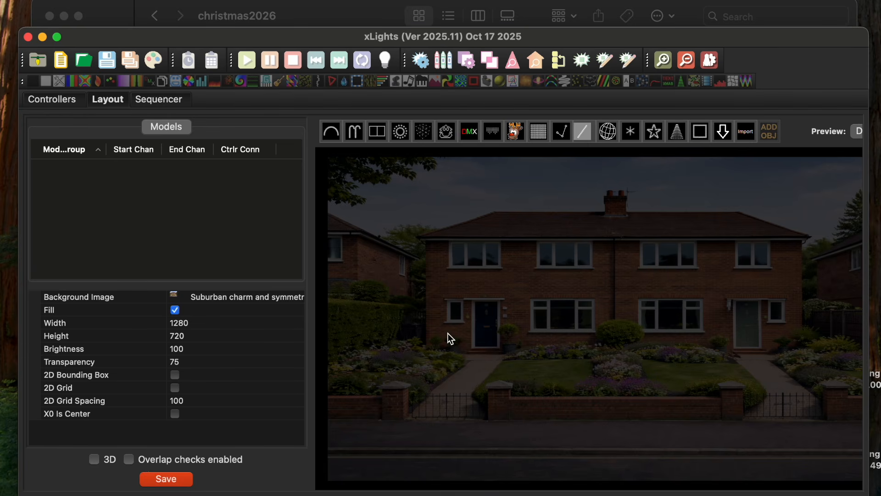
# - Draw a vertical Single Line model up the left corner of the house and name it left House Straight
pyautogui.moveTo(428, 350); pyautogui.dragTo(427, 239)
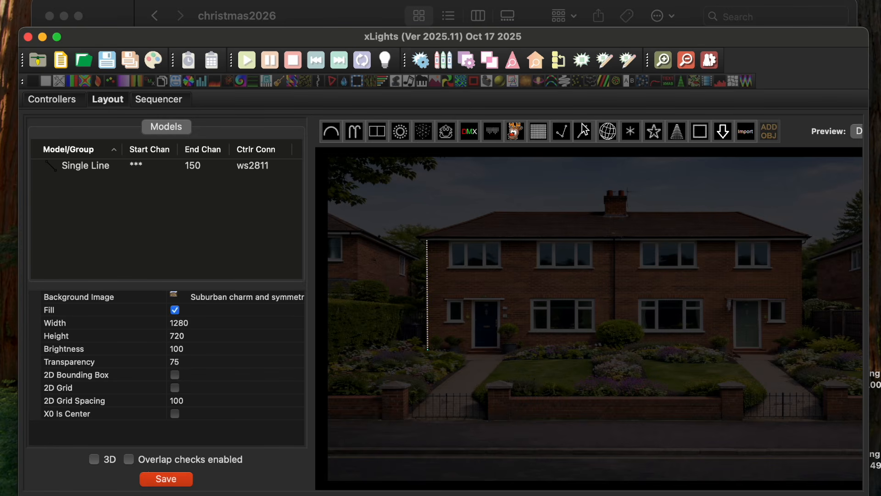
pyautogui.click(93, 166)
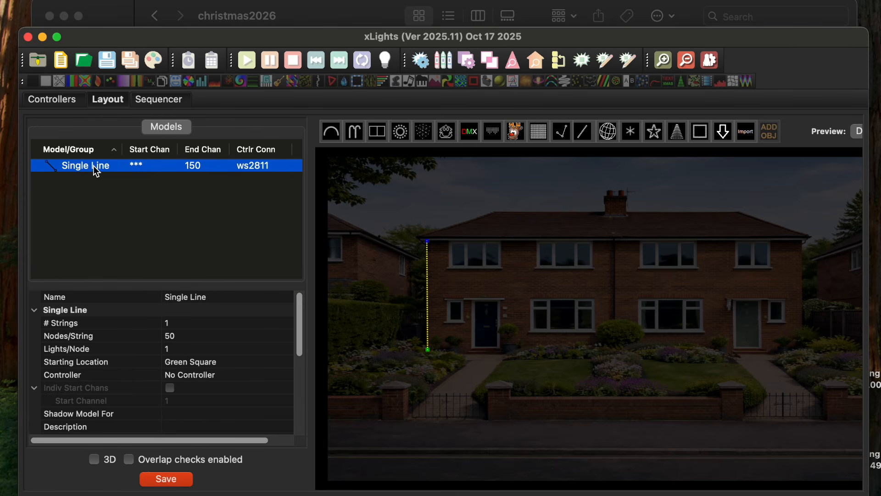
pyautogui.click(98, 235)
pyautogui.click(96, 168)
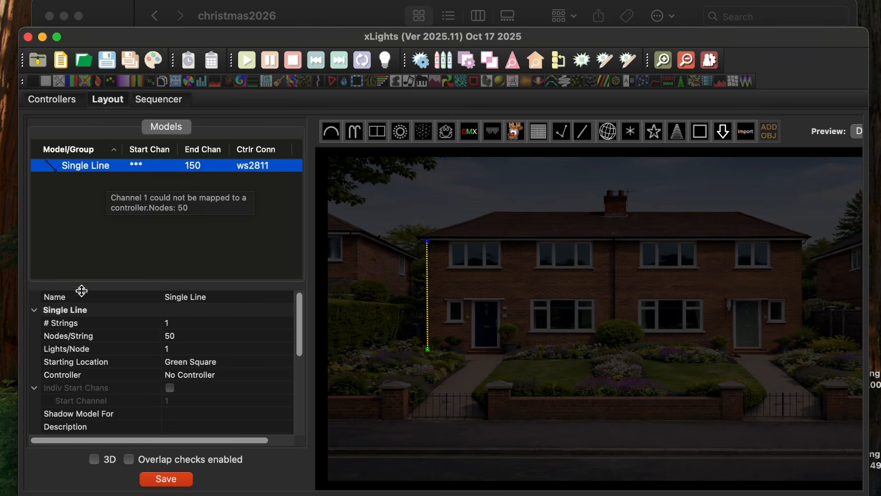
pyautogui.click(213, 299)
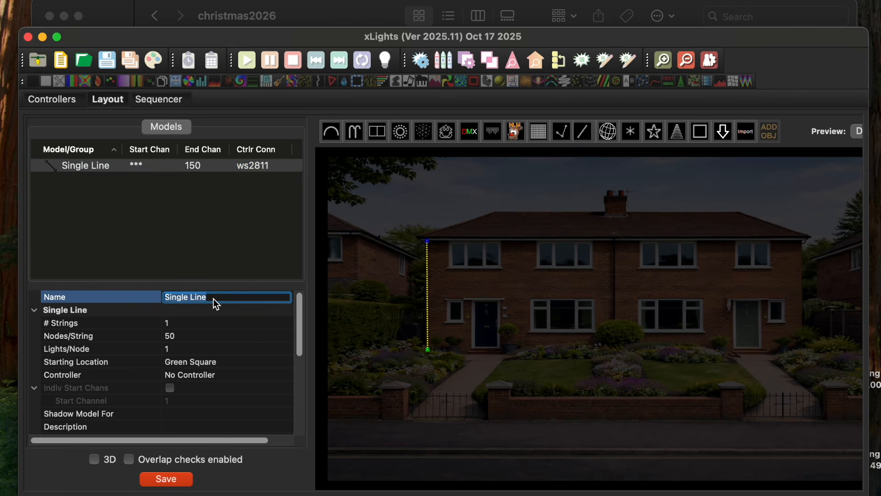
pyautogui.press('BackSpace')
pyautogui.write('left Hiuse')
pyautogui.press('BackSpace')
pyautogui.press('BackSpace')
pyautogui.press('BackSpace')
pyautogui.press('BackSpace')
pyautogui.write('ouse Straight')
pyautogui.press('Return')
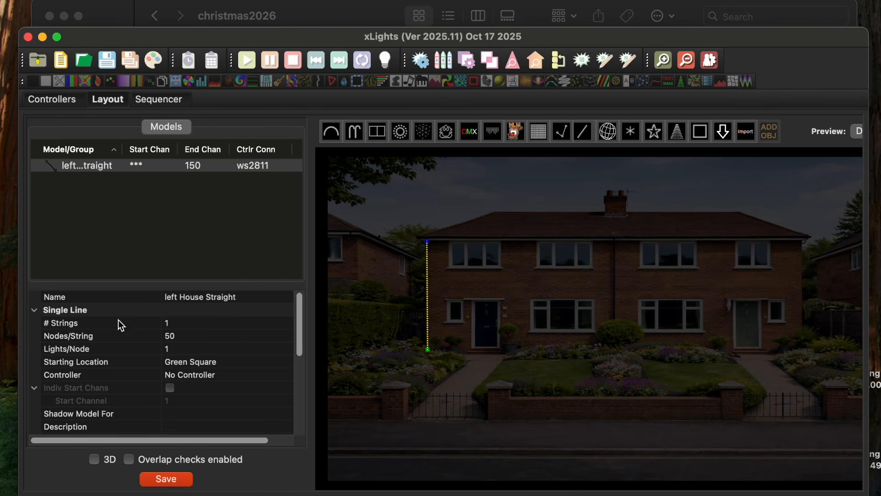
# - Set the nodes per string of the left House Straight model to 100
pyautogui.moveTo(87, 325)
pyautogui.scroll(5, 456, 314)
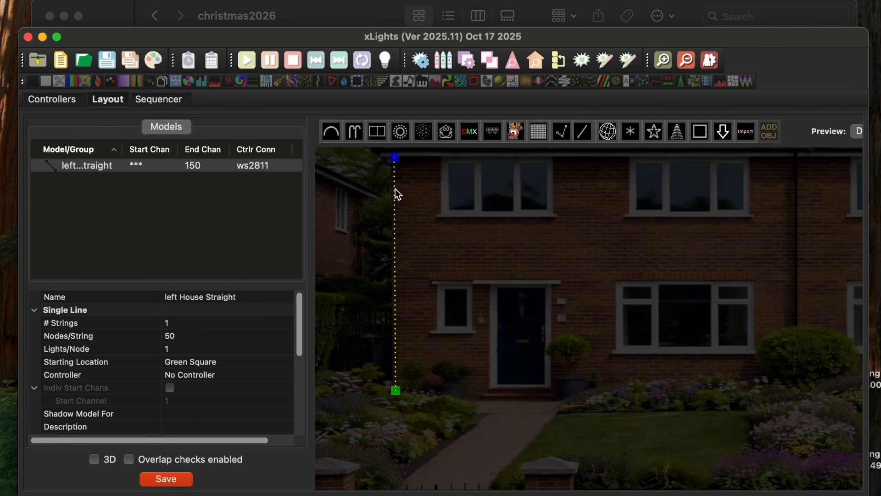
pyautogui.scroll(-3, 416, 237)
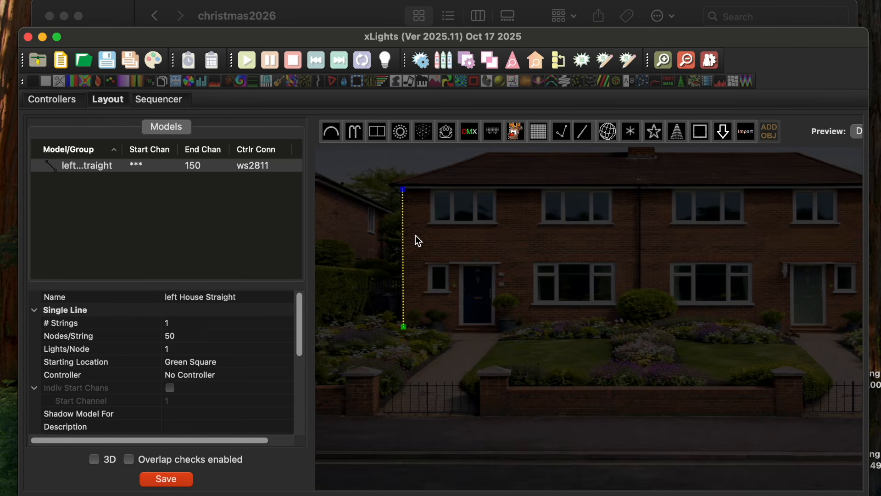
pyautogui.click(181, 337)
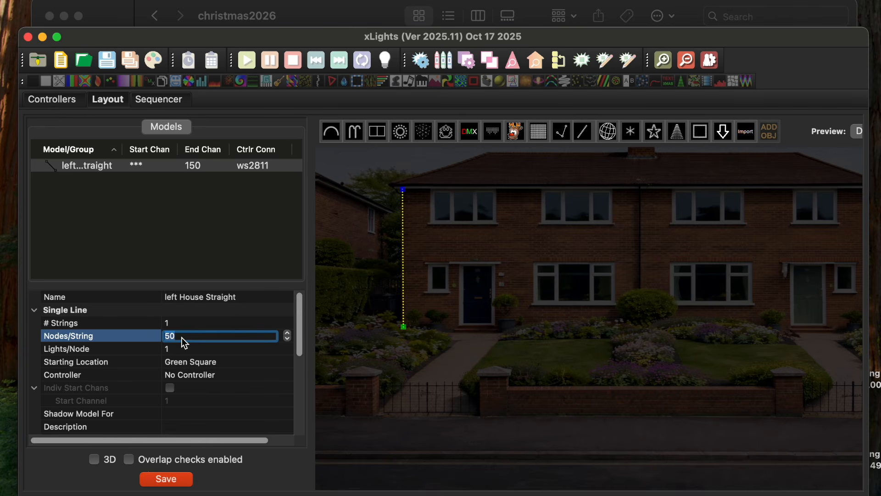
pyautogui.write('100')
pyautogui.press('Return')
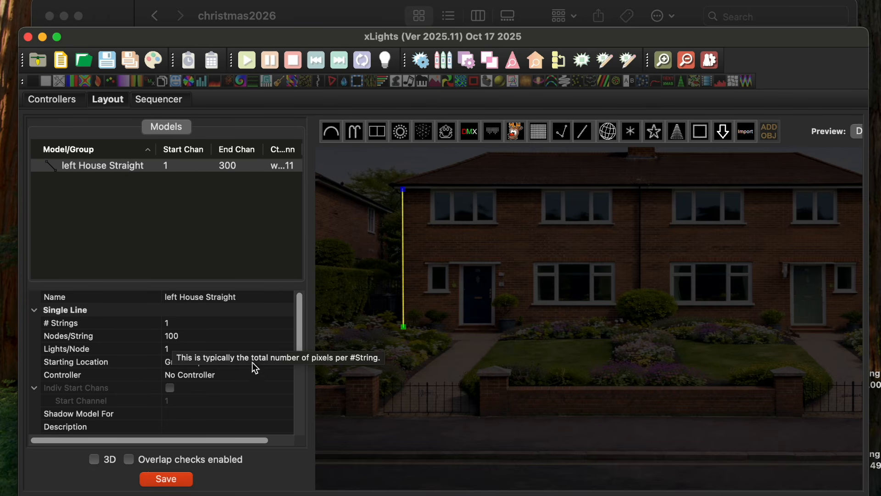
pyautogui.click(462, 341)
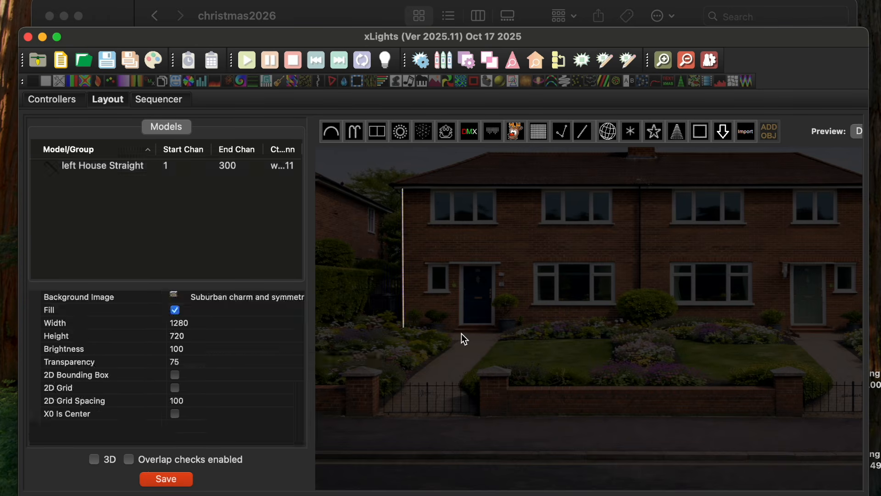
# - Select the left House Straight line and nudge its lower end to follow the house corner
pyautogui.click(403, 285)
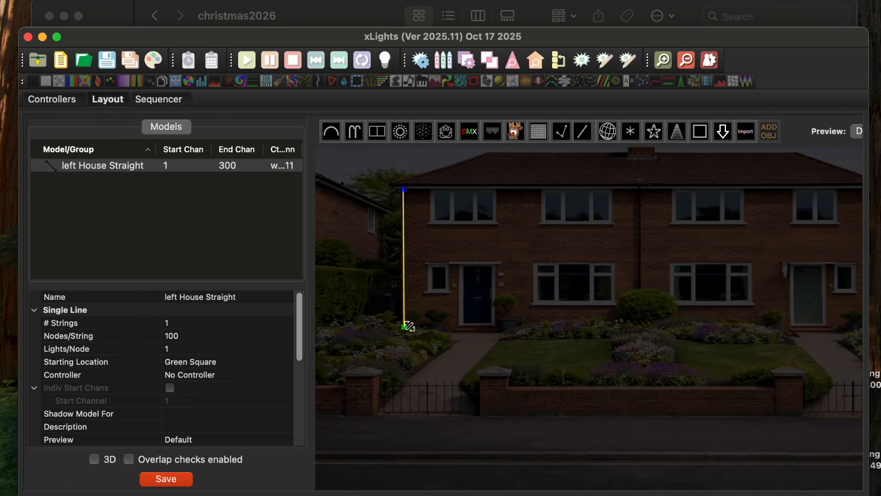
pyautogui.moveTo(404, 325); pyautogui.dragTo(405, 330)
pyautogui.click(501, 327)
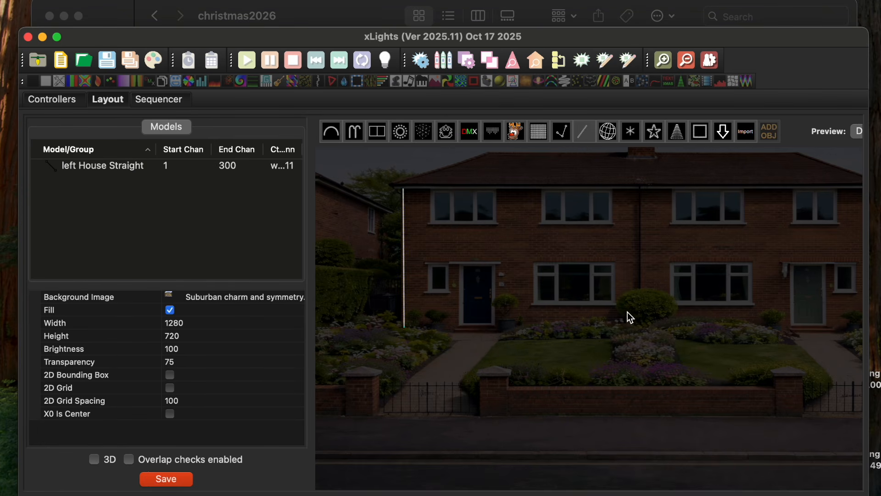
# - Draw a second vertical Single Line beside the central drainpipe and name it right House straight
pyautogui.moveTo(634, 331); pyautogui.dragTo(634, 191)
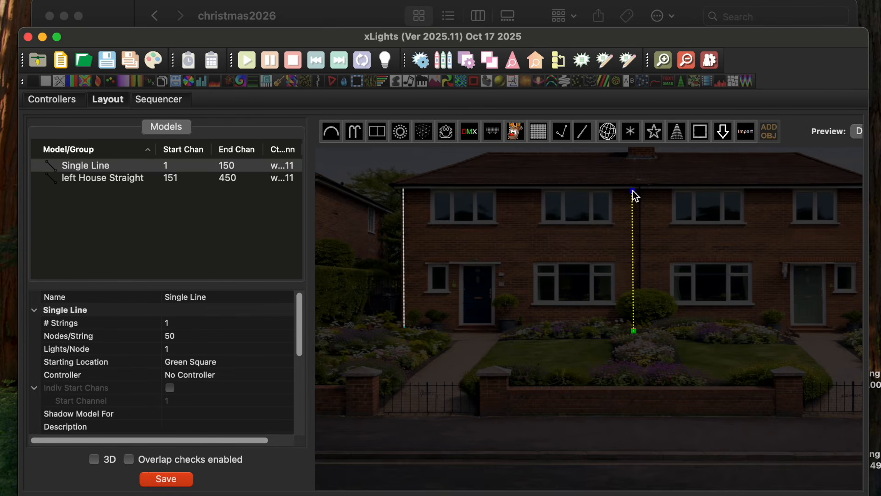
pyautogui.click(211, 298)
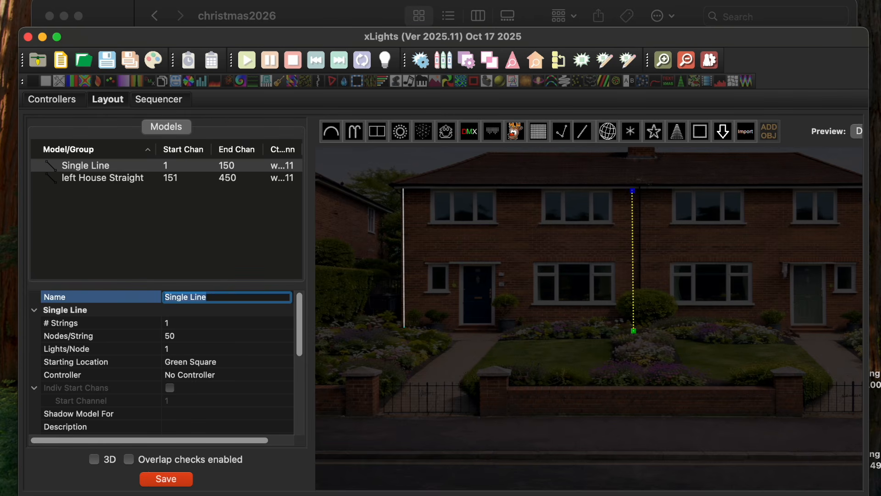
pyautogui.write('right House straight')
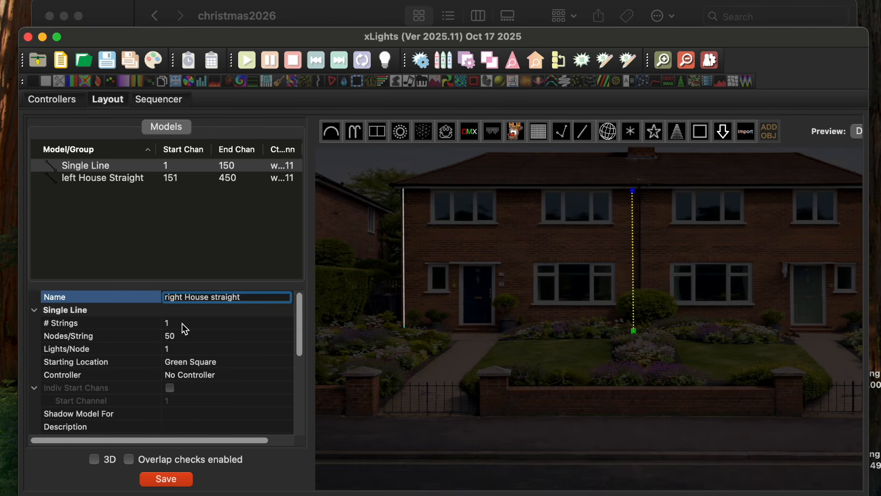
pyautogui.click(197, 342)
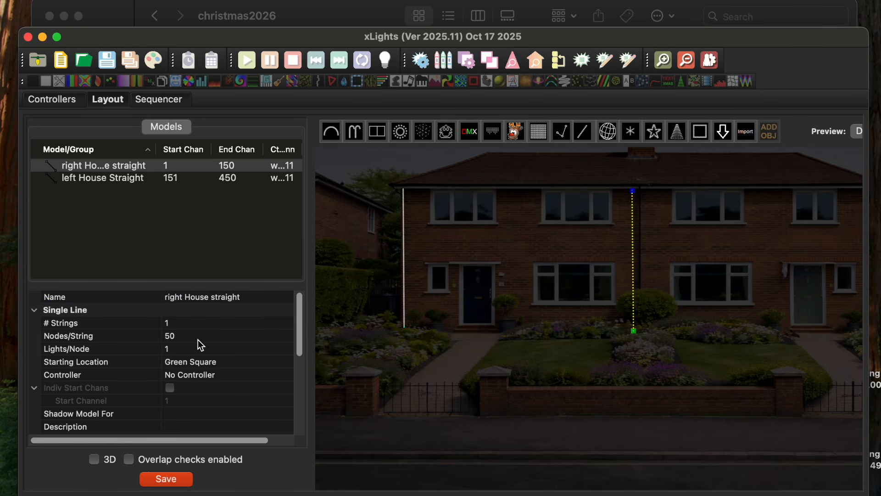
# - Set the nodes per string of the right House straight model to 100
pyautogui.click(197, 339)
pyautogui.press('BackSpace')
pyautogui.press('BackSpace')
pyautogui.write('100')
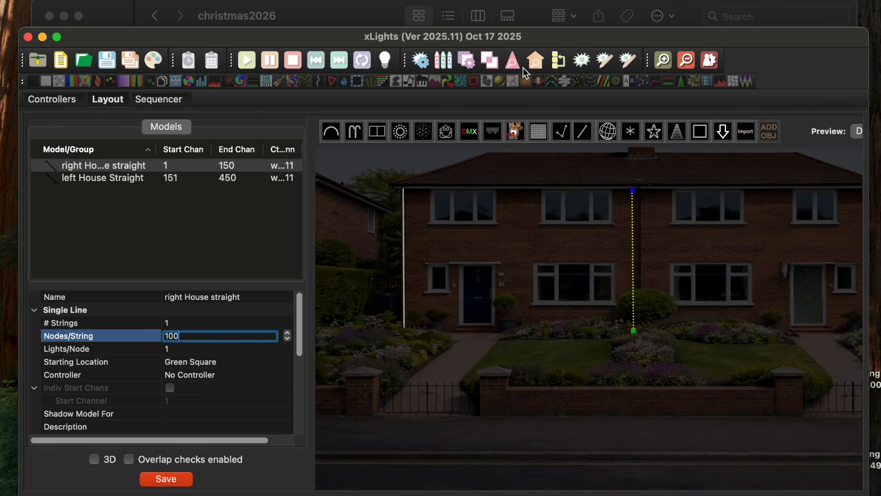
pyautogui.press('Return')
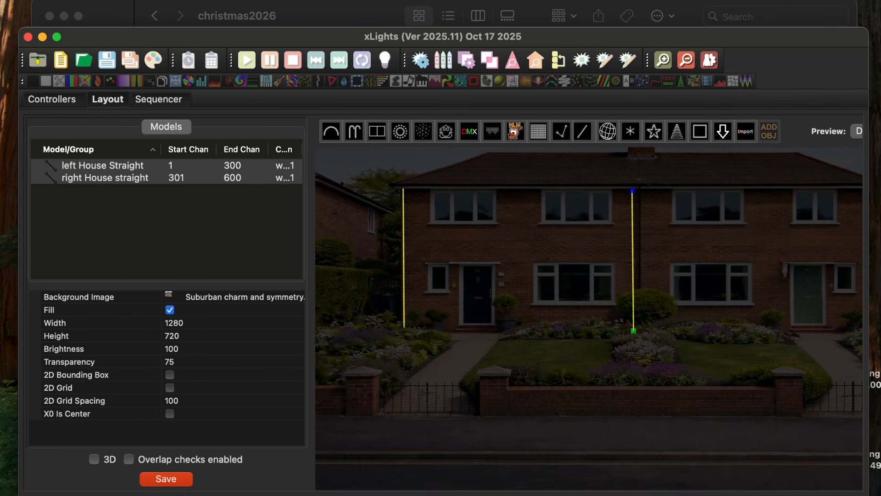
pyautogui.click(587, 346)
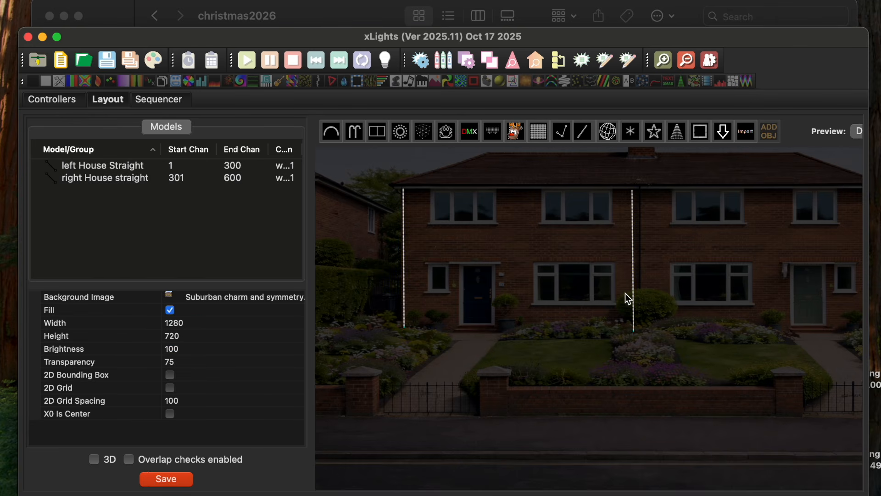
# - Move the right House straight line slightly closer to the central drainpipe
pyautogui.click(635, 301)
pyautogui.moveTo(637, 301); pyautogui.dragTo(639, 300)
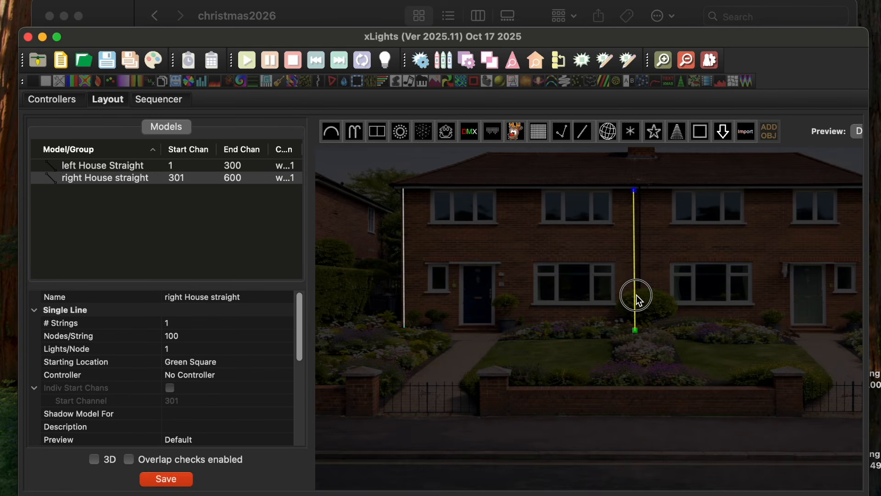
pyautogui.click(593, 331)
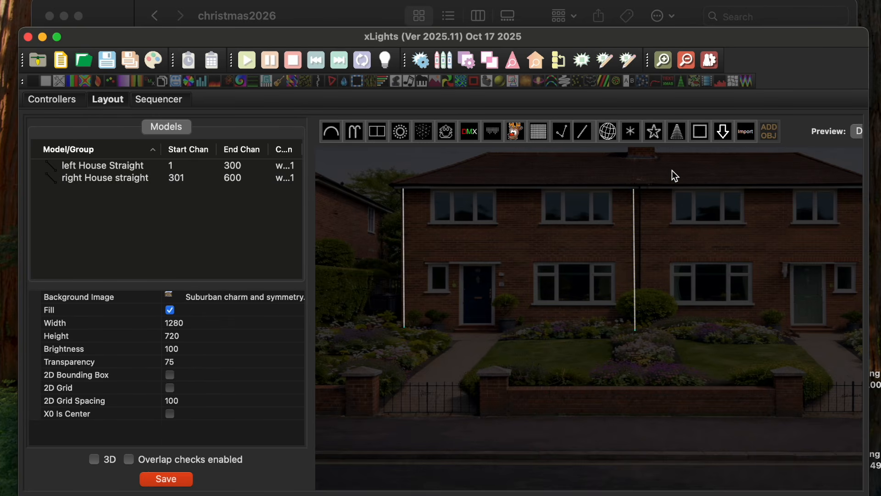
pyautogui.click(701, 135)
pyautogui.click(691, 144)
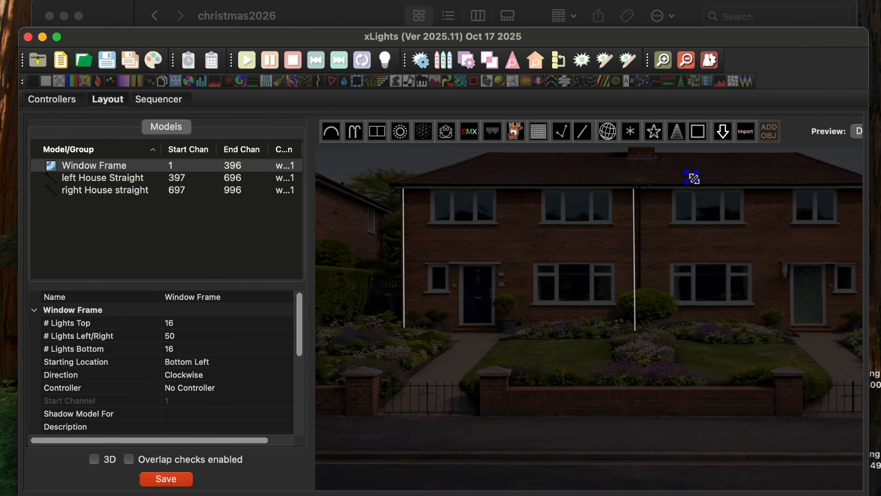
pyautogui.press('Delete')
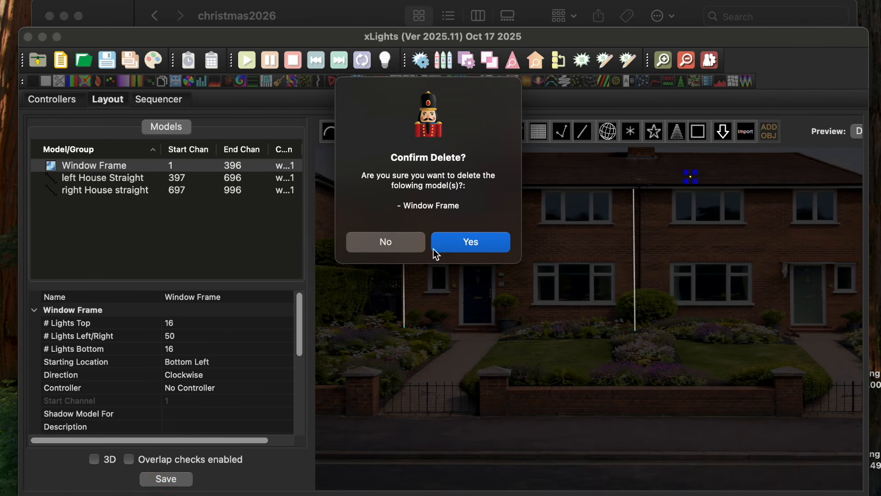
pyautogui.click(499, 244)
# - Place a Window Frame model on the house's upper-left window and stretch it to fit around the window
pyautogui.click(705, 138)
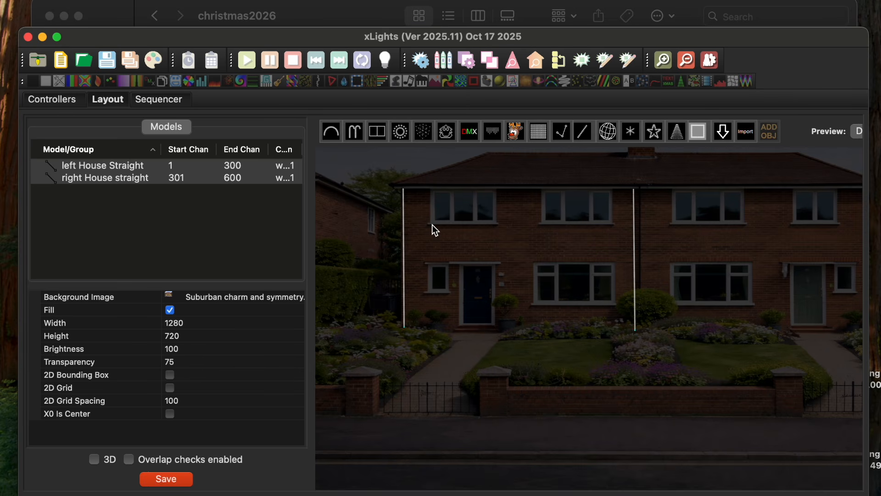
pyautogui.click(432, 225)
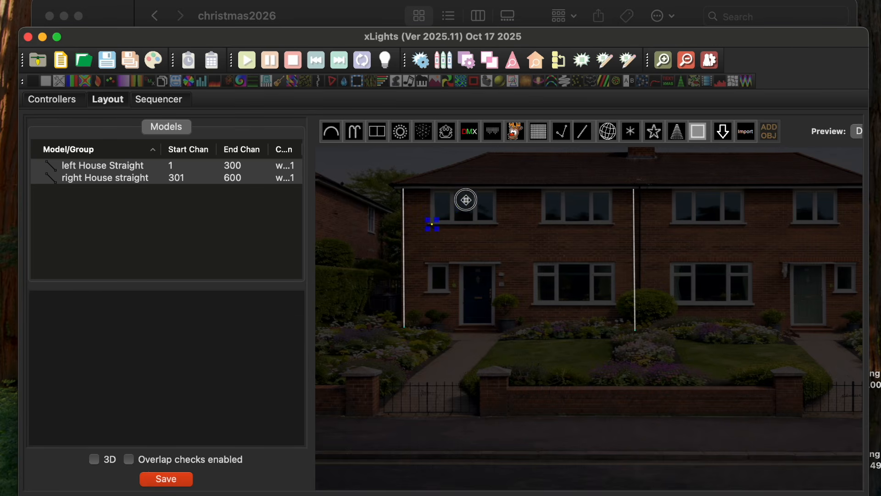
pyautogui.click(496, 193)
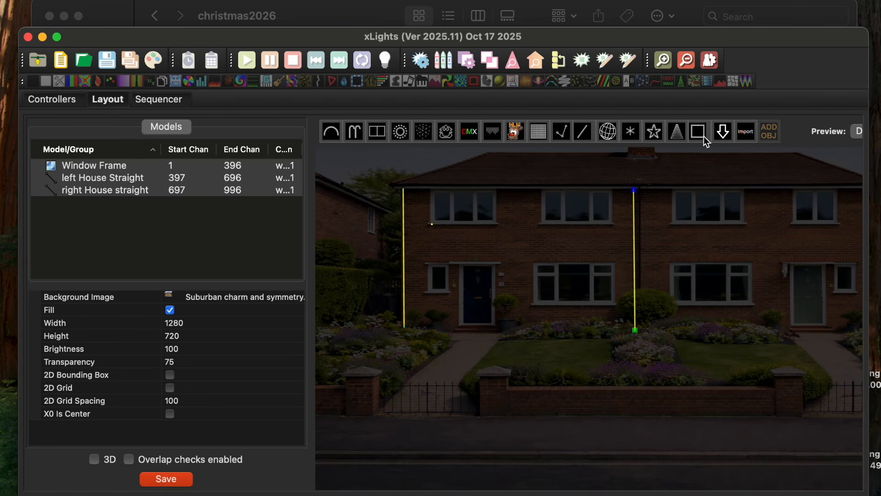
pyautogui.click(433, 225)
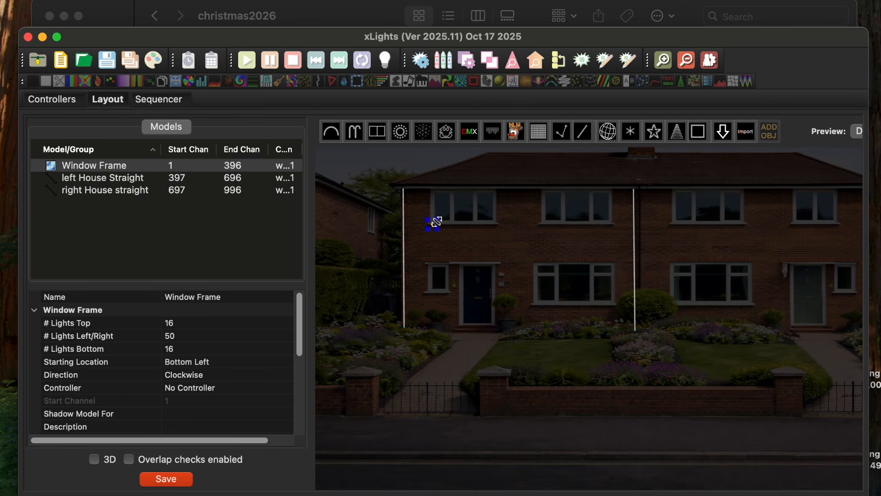
pyautogui.moveTo(435, 222); pyautogui.dragTo(501, 185)
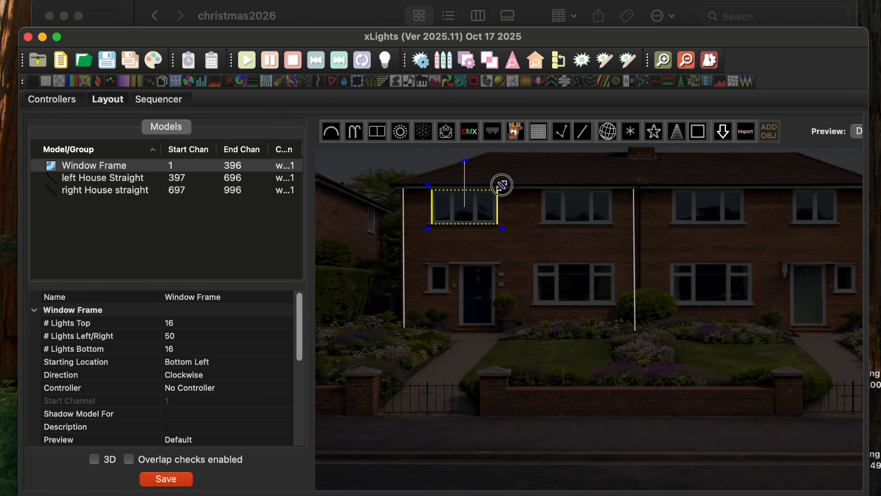
pyautogui.moveTo(502, 185); pyautogui.dragTo(501, 185)
# - Rename the Window Frame model as Window 1
pyautogui.click(227, 296)
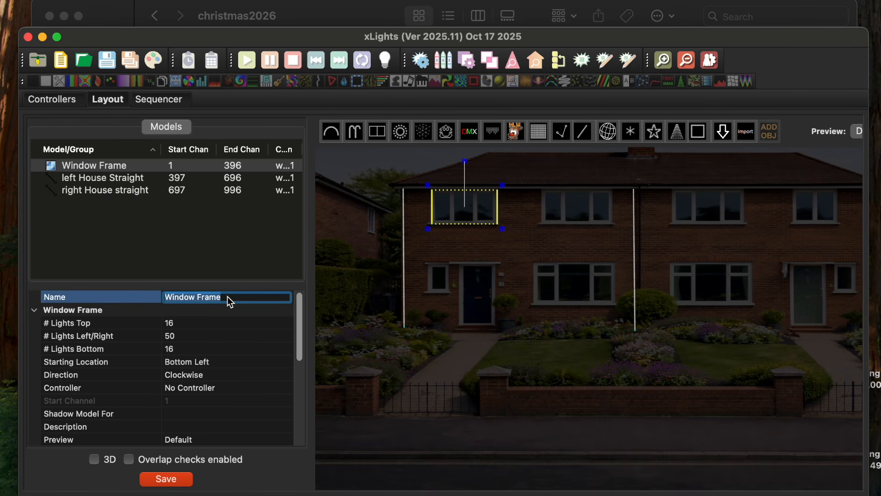
pyautogui.click(231, 298)
pyautogui.press('BackSpace')
pyautogui.press('BackSpace')
pyautogui.press('BackSpace')
pyautogui.press('BackSpace')
pyautogui.press('BackSpace')
pyautogui.write('1')
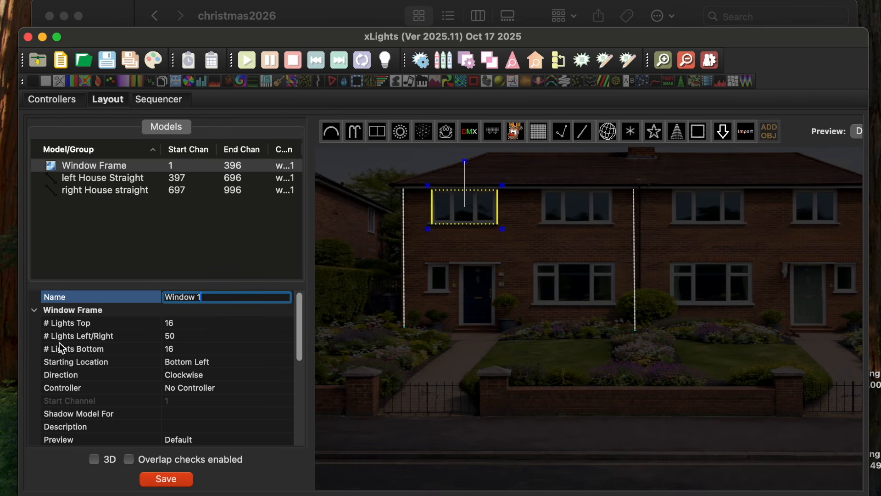
pyautogui.press('Return')
# - Set the number of lights on both the top and the bottom of Window 1 to 100
pyautogui.click(181, 323)
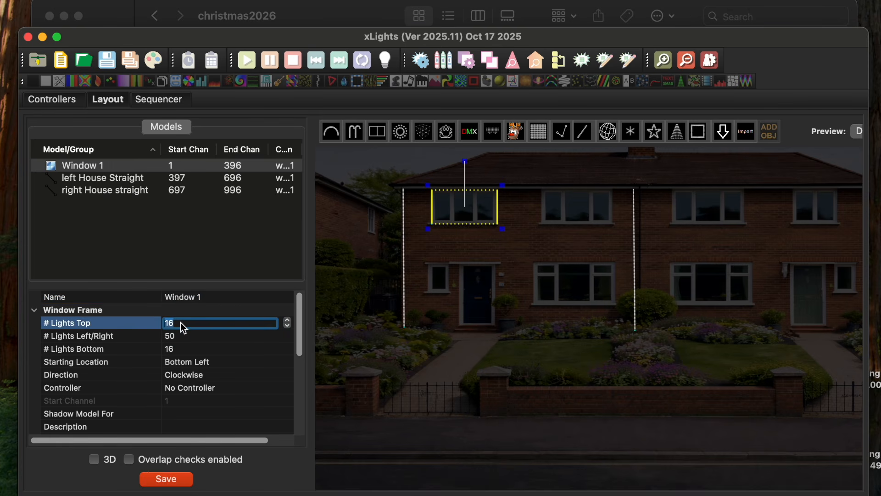
pyautogui.press('BackSpace')
pyautogui.write('100')
pyautogui.press('Return')
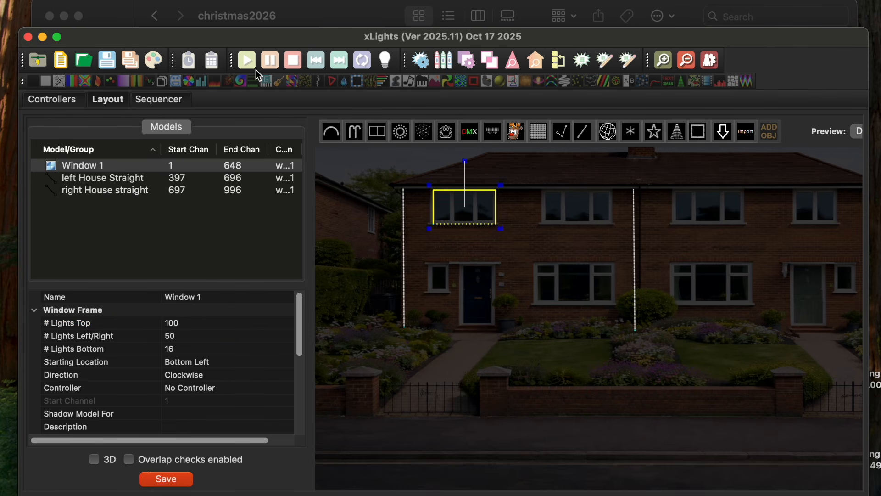
pyautogui.click(188, 348)
pyautogui.press('BackSpace')
pyautogui.write('100')
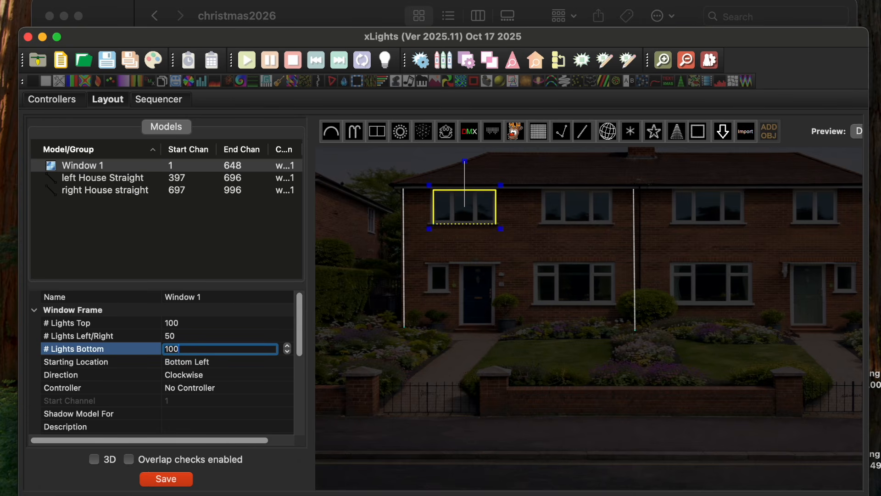
pyautogui.press('Return')
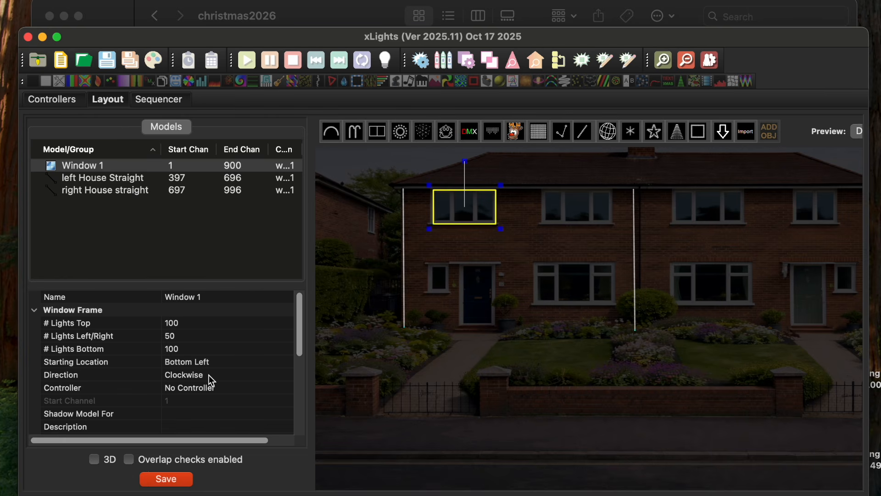
pyautogui.click(525, 263)
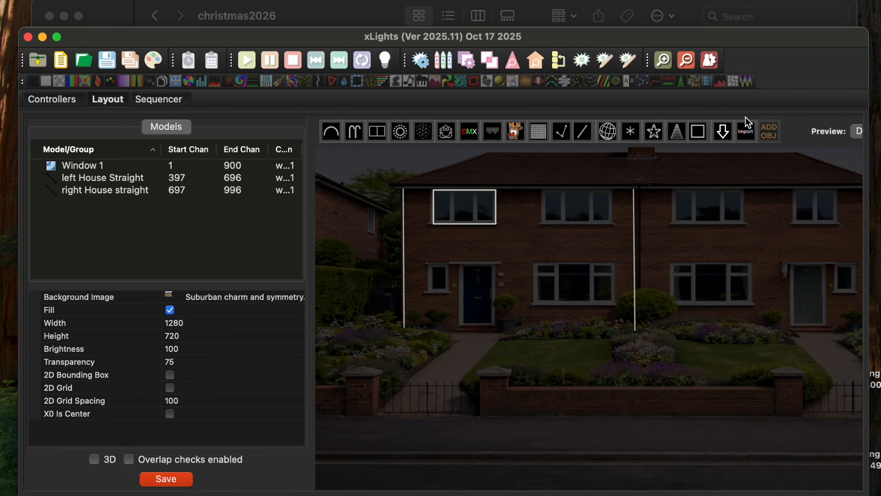
# - Place a Window Frame model around the house's second upper window and rename it as Window 2
pyautogui.click(544, 223)
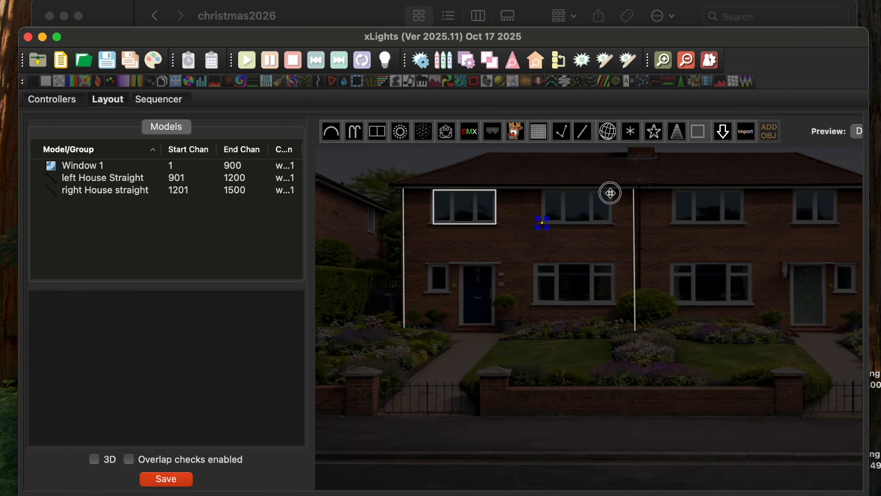
pyautogui.moveTo(546, 217); pyautogui.dragTo(618, 187)
pyautogui.click(225, 301)
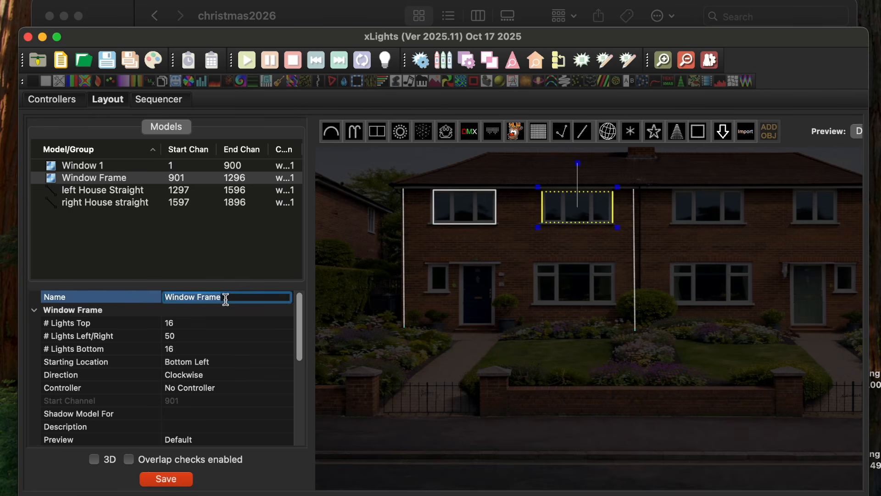
pyautogui.click(256, 296)
pyautogui.press('BackSpace')
pyautogui.press('BackSpace')
pyautogui.press('BackSpace')
pyautogui.press('BackSpace')
pyautogui.press('BackSpace')
pyautogui.write('2')
pyautogui.press('Return')
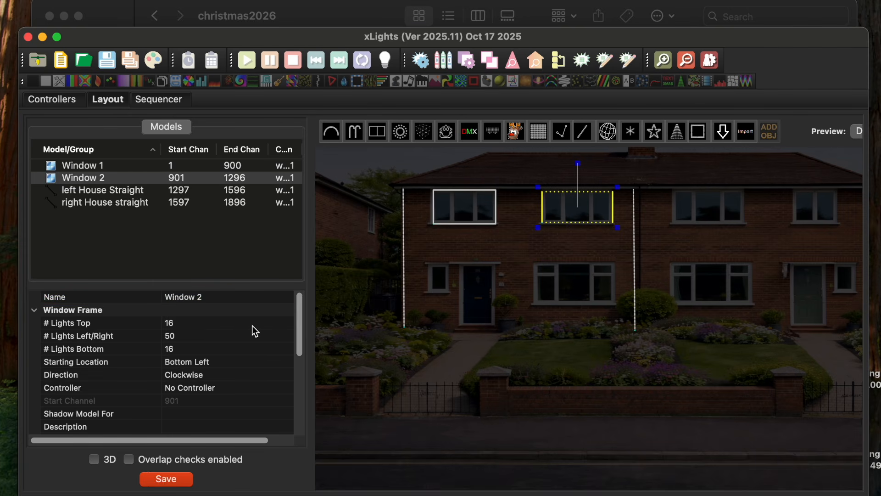
# - Set the number of lights on both the top and the bottom of Window 2 to 100
pyautogui.click(252, 326)
pyautogui.write('100')
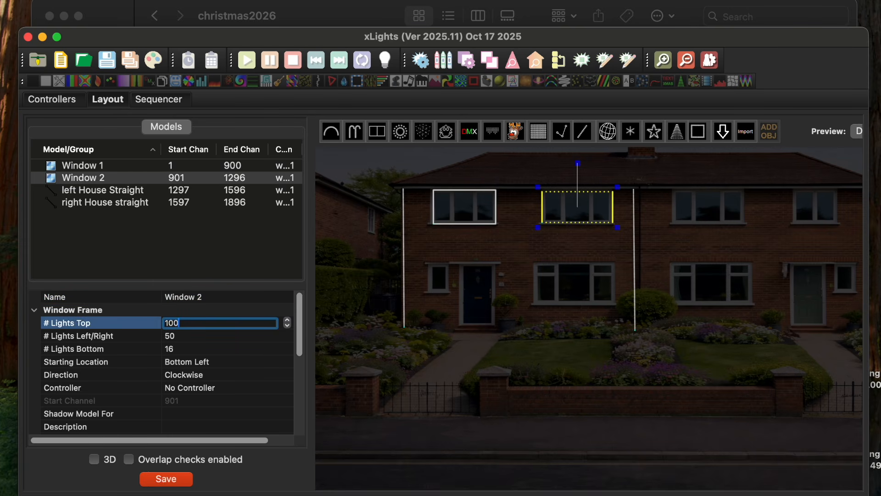
pyautogui.press('Return')
pyautogui.click(190, 351)
pyautogui.write('100')
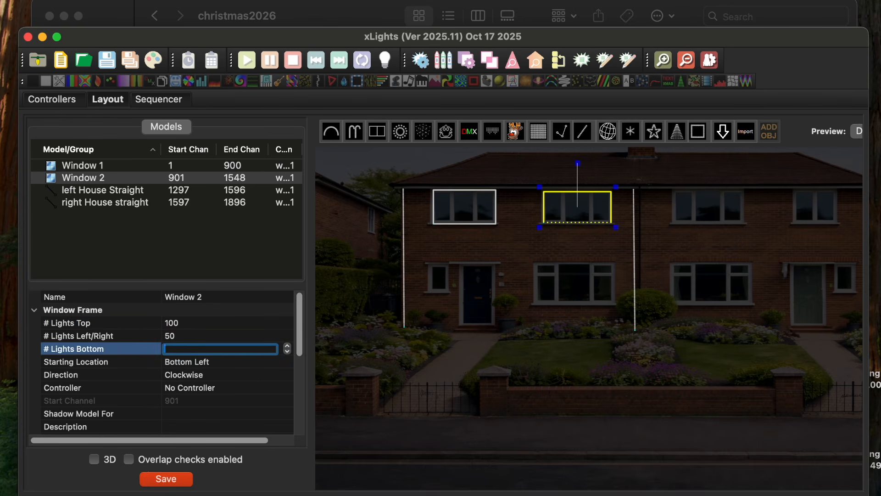
pyautogui.press('Return')
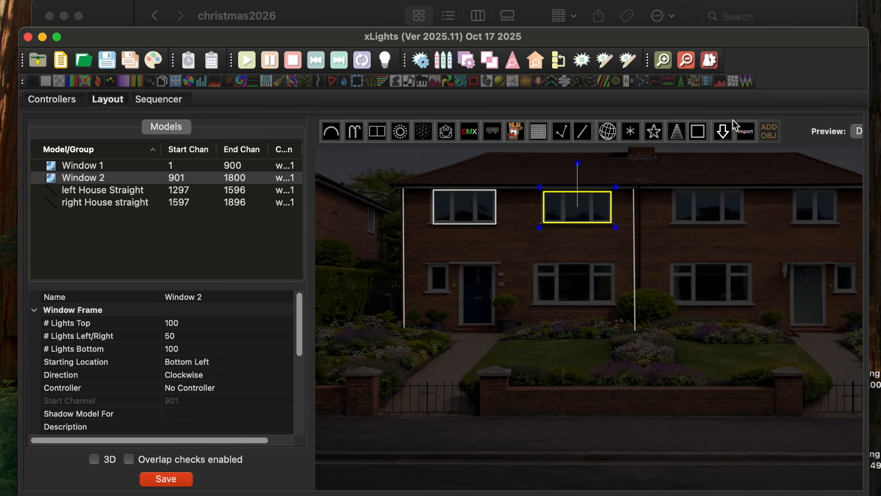
# - Place a Window Frame model on the large ground-floor window beside the blue door and stretch it to fit
pyautogui.click(700, 135)
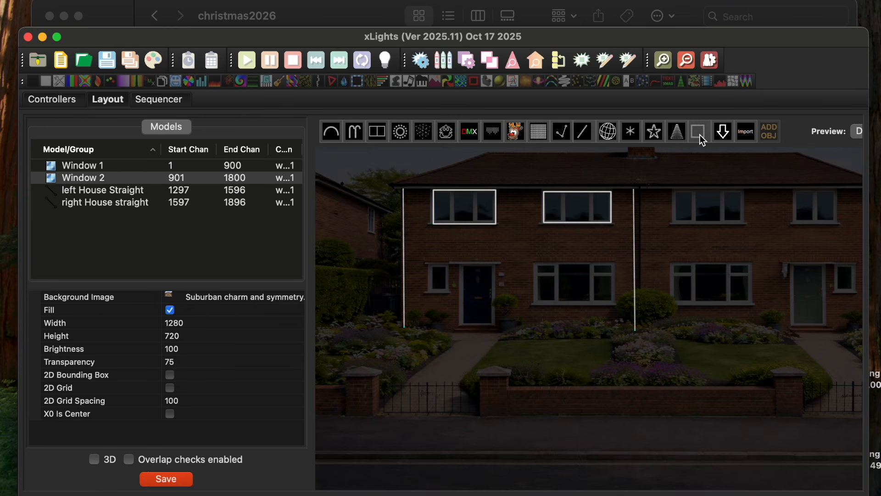
pyautogui.click(535, 304)
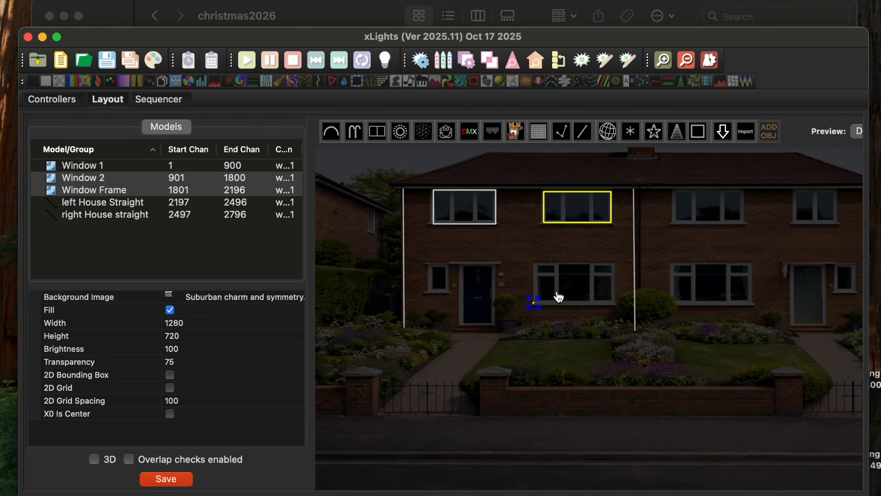
pyautogui.moveTo(542, 299); pyautogui.dragTo(618, 259)
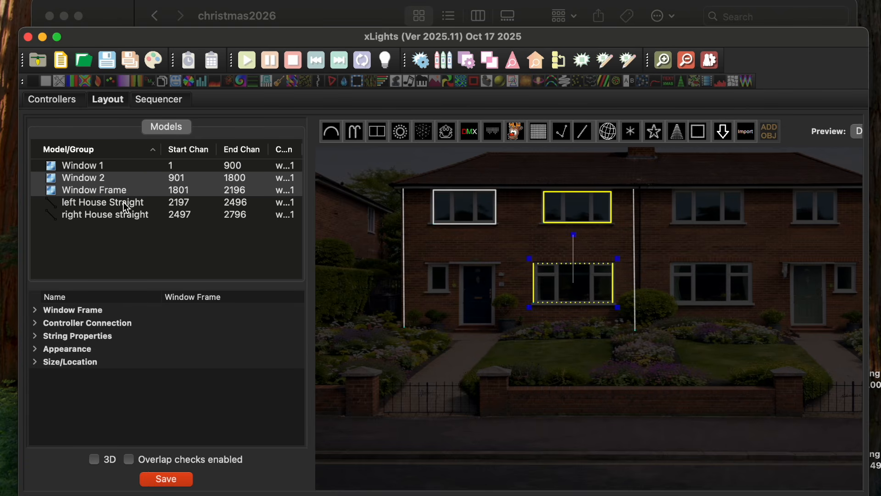
# - Rename the ground-floor Window Frame model as Window 3
pyautogui.click(130, 189)
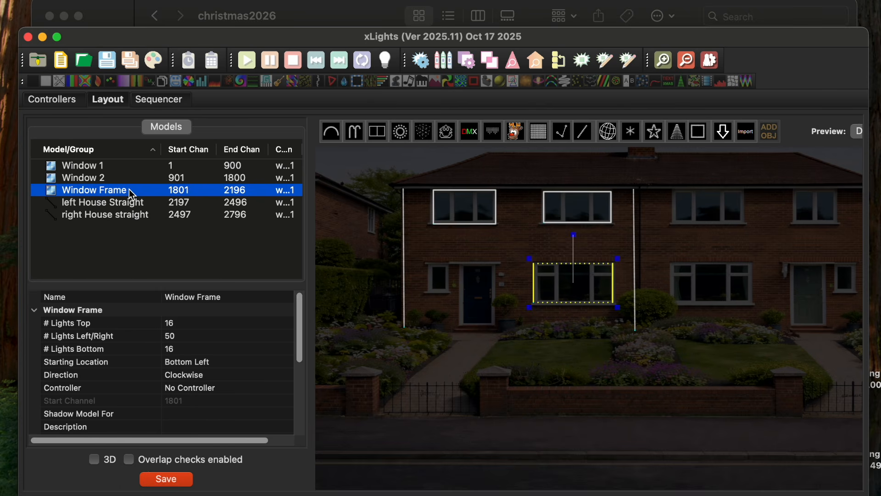
pyautogui.click(239, 296)
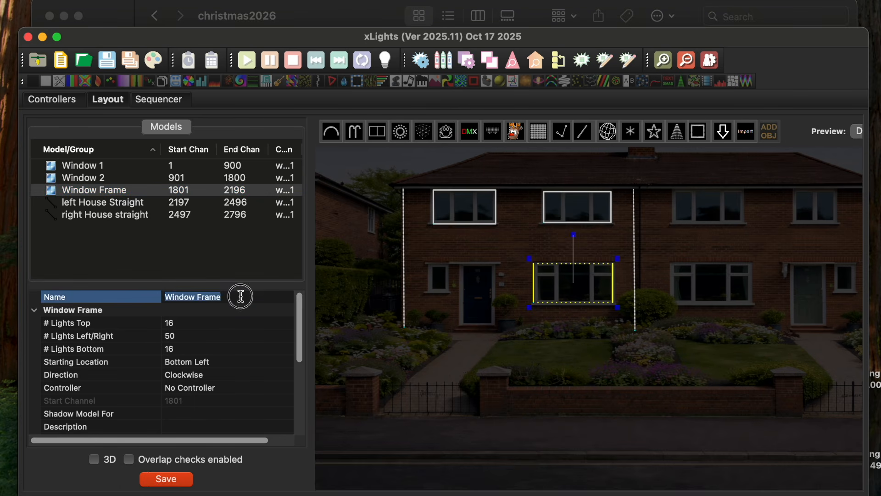
pyautogui.click(236, 296)
pyautogui.press('BackSpace')
pyautogui.press('BackSpace')
pyautogui.press('BackSpace')
pyautogui.press('BackSpace')
pyautogui.press('BackSpace')
pyautogui.write('3')
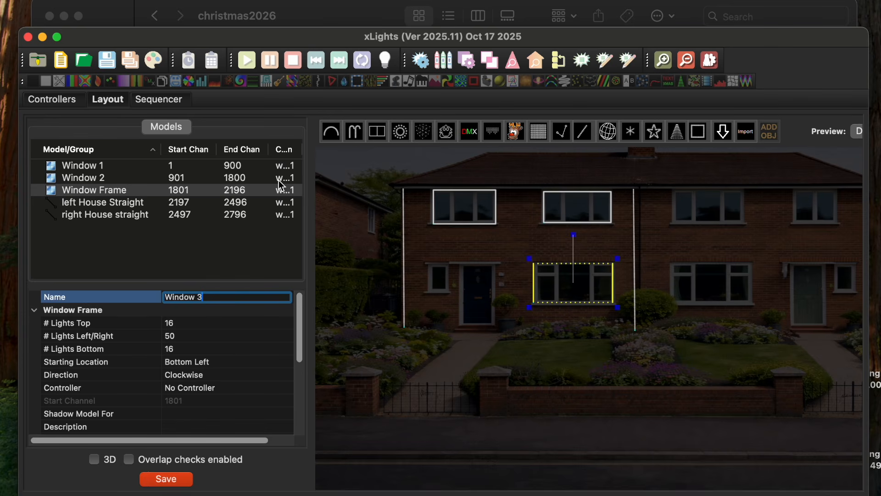
# - Set the number of lights on both the top and the bottom of Window 3 to 100
pyautogui.click(191, 324)
pyautogui.click(191, 324)
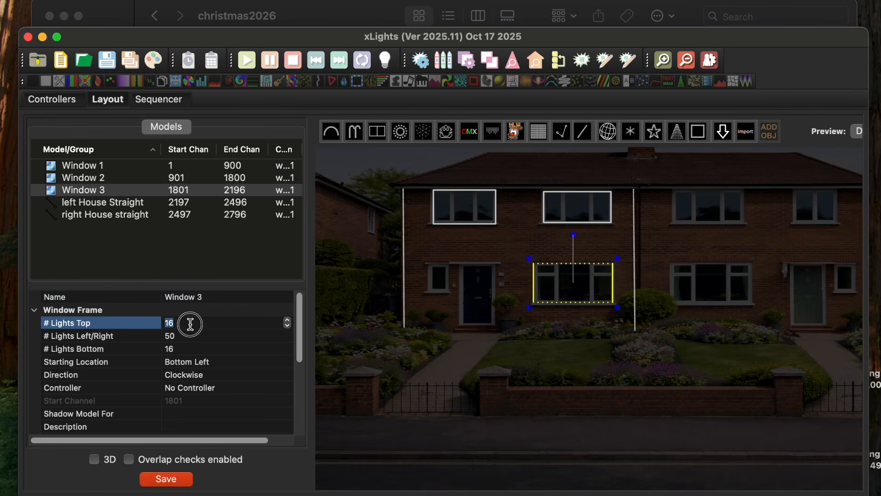
pyautogui.press('BackSpace')
pyautogui.write('00')
pyautogui.press('Return')
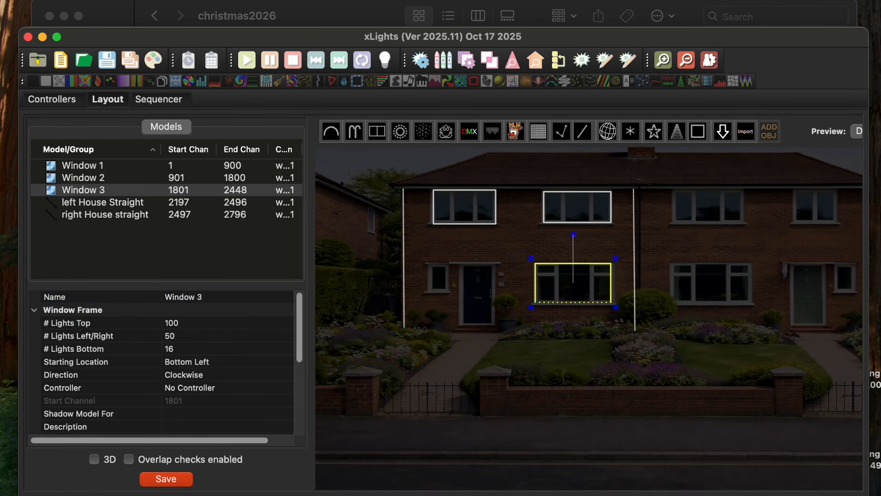
pyautogui.click(177, 351)
pyautogui.click(177, 351)
pyautogui.press('BackSpace')
pyautogui.write('00')
pyautogui.press('Return')
pyautogui.click(572, 342)
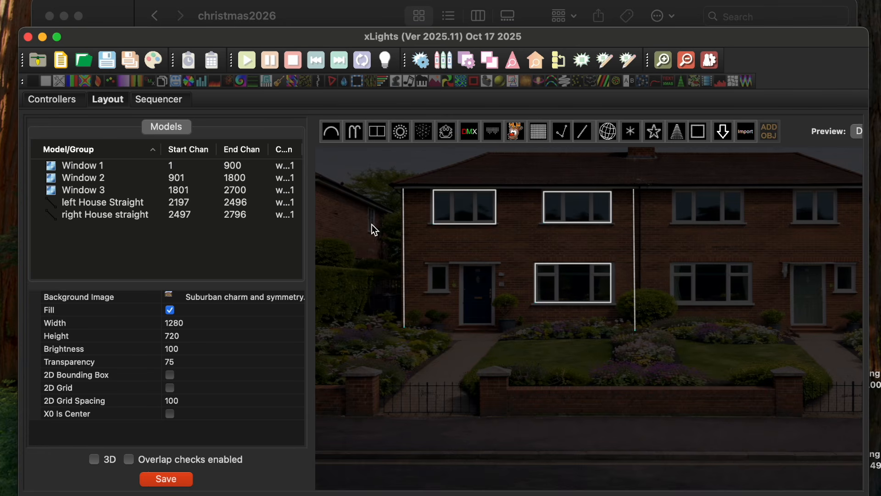
# - Draw an Arches model along the pavement in front of the low garden wall
pyautogui.click(332, 133)
pyautogui.moveTo(481, 420); pyautogui.dragTo(642, 415)
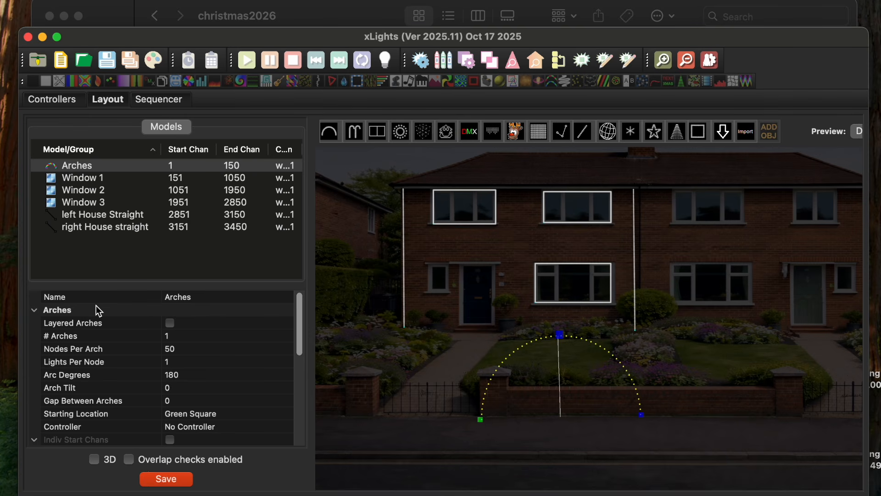
# - Try arch counts of 2 and 3 on the Arches model and set the count back to 1
pyautogui.click(85, 337)
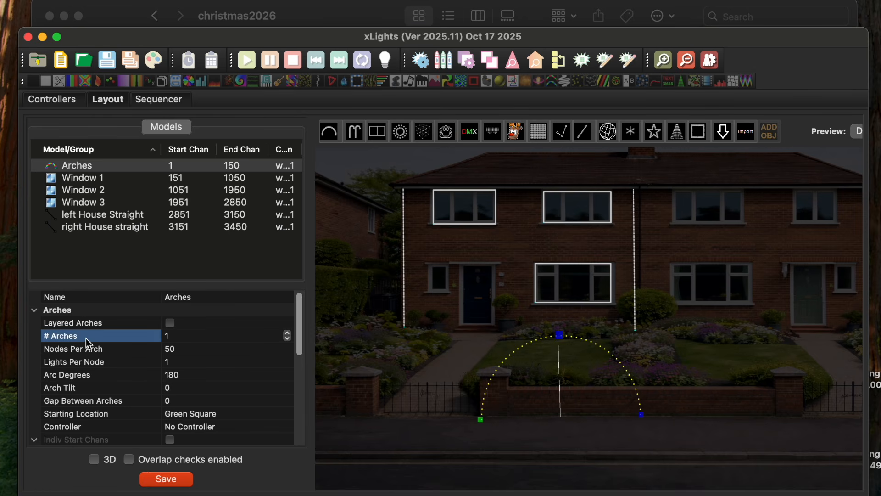
pyautogui.click(287, 333)
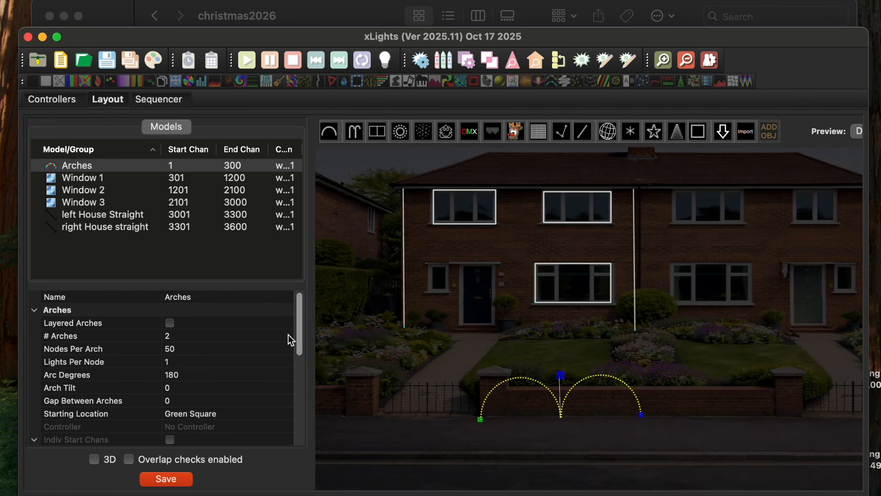
pyautogui.click(199, 337)
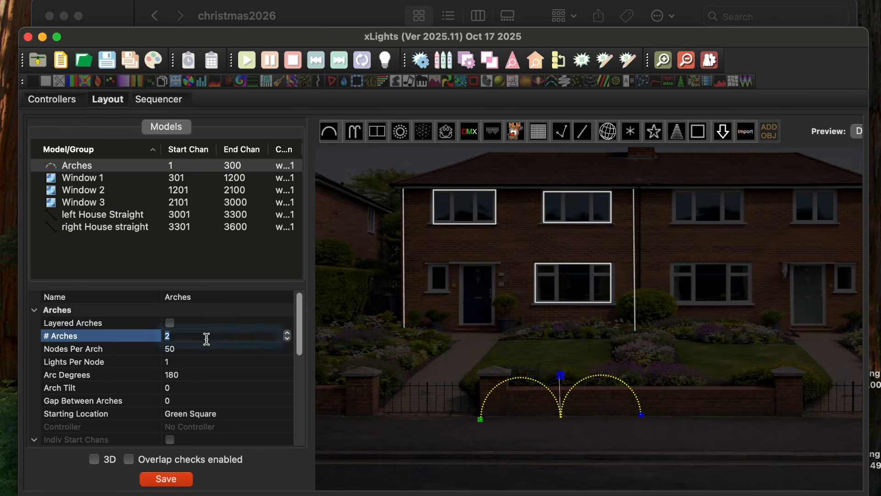
pyautogui.click(288, 334)
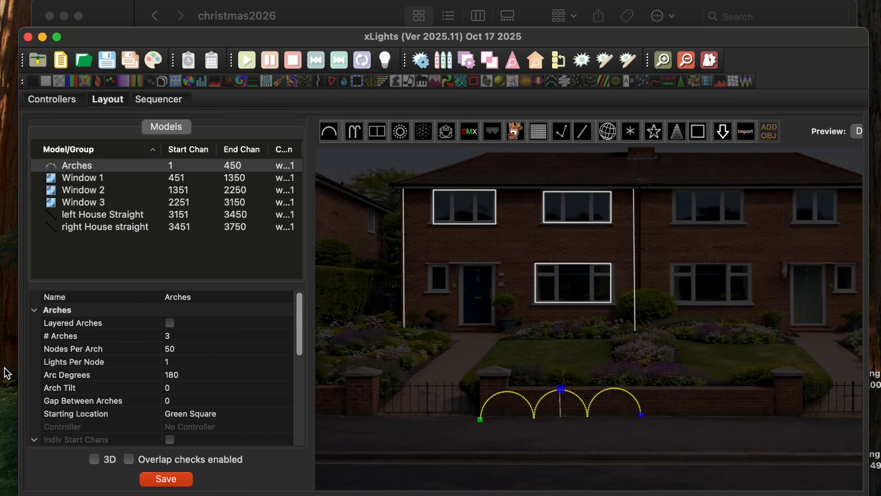
pyautogui.click(183, 335)
pyautogui.click(288, 339)
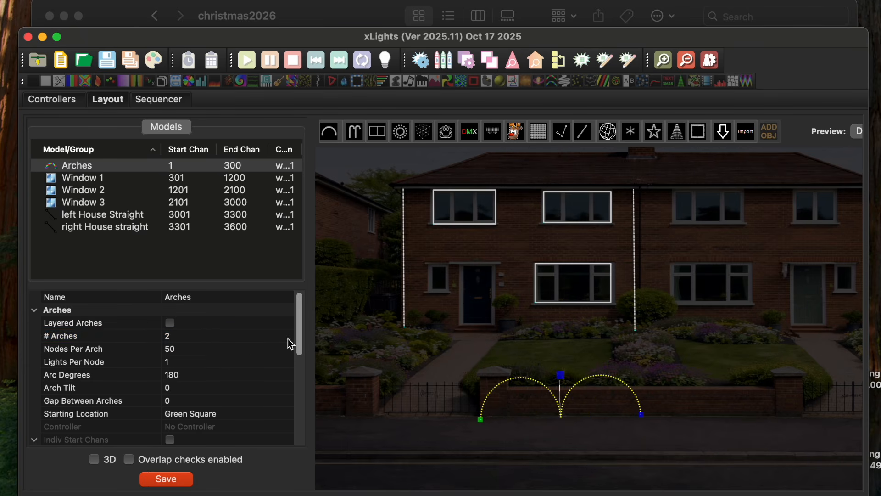
pyautogui.click(287, 339)
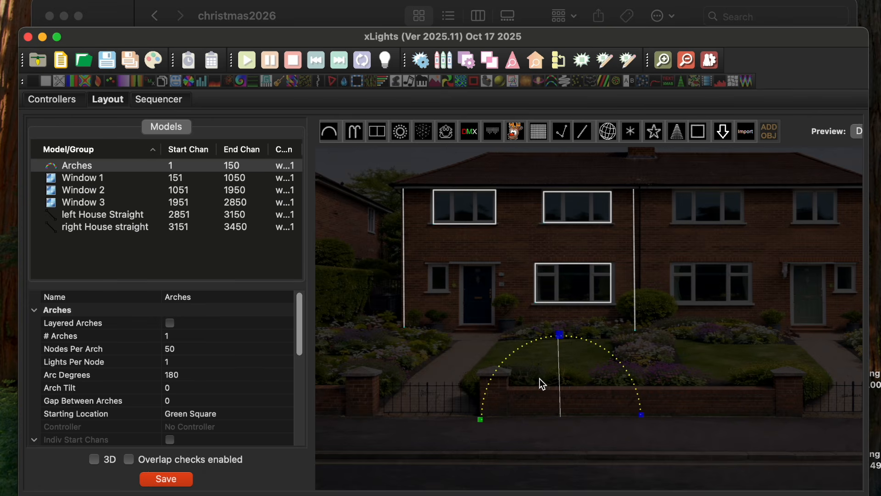
# - Shrink the arch to about a third of its width, keeping its start point by the left gate pillar
pyautogui.moveTo(643, 419); pyautogui.dragTo(538, 417)
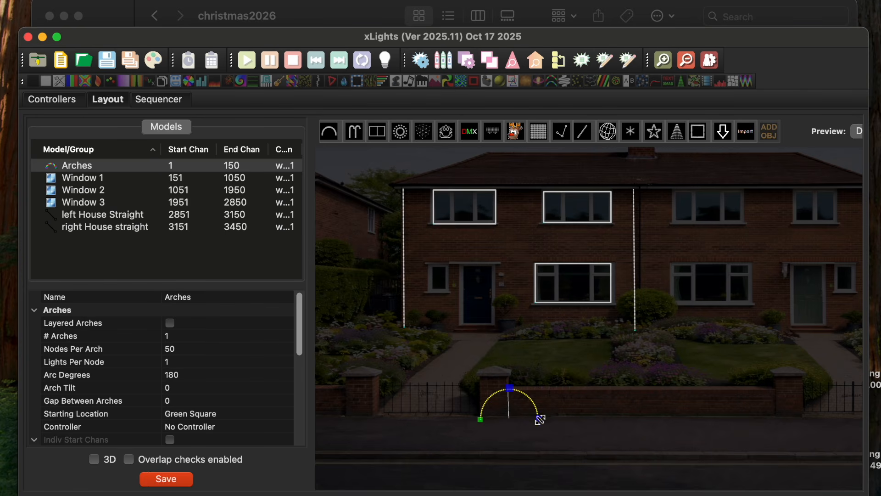
# - Try to rename the Arches model as Arch1
pyautogui.click(215, 301)
pyautogui.click(213, 295)
pyautogui.press('BackSpace')
pyautogui.write('1')
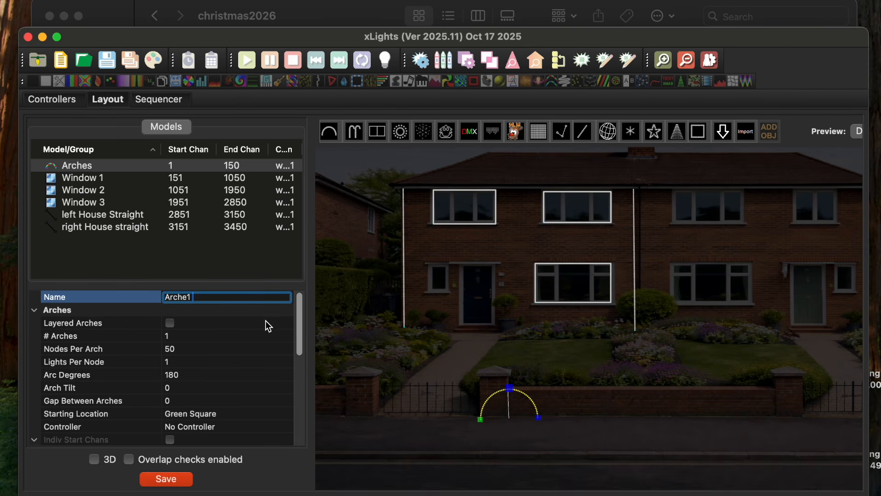
pyautogui.press('BackSpace')
pyautogui.press('BackSpace')
pyautogui.write('1')
pyautogui.click(475, 449)
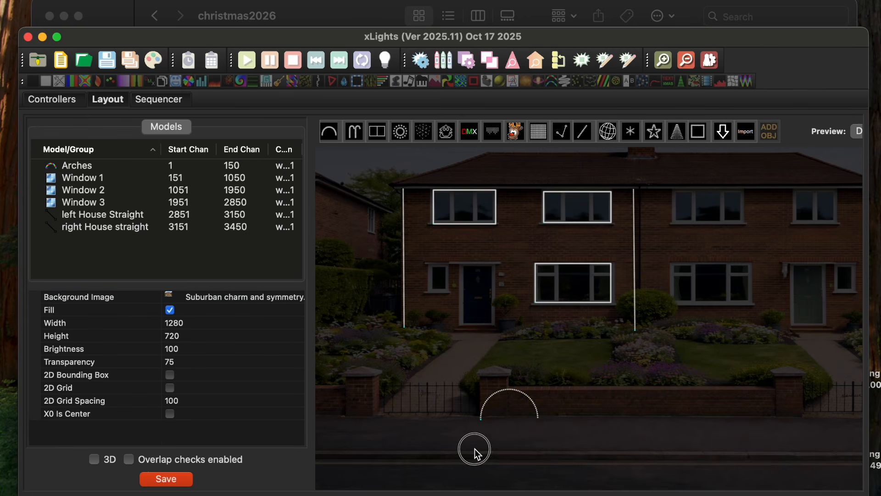
# - Duplicate the arch and place the copy directly to the right of the original along the garden wall
pyautogui.click(534, 406)
pyautogui.rightClick(531, 399)
pyautogui.click(527, 398)
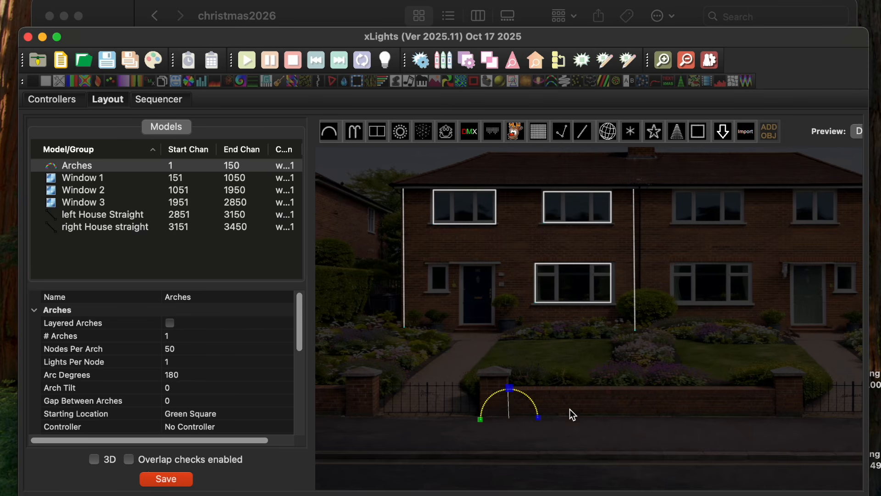
pyautogui.click(551, 418)
pyautogui.click(550, 416)
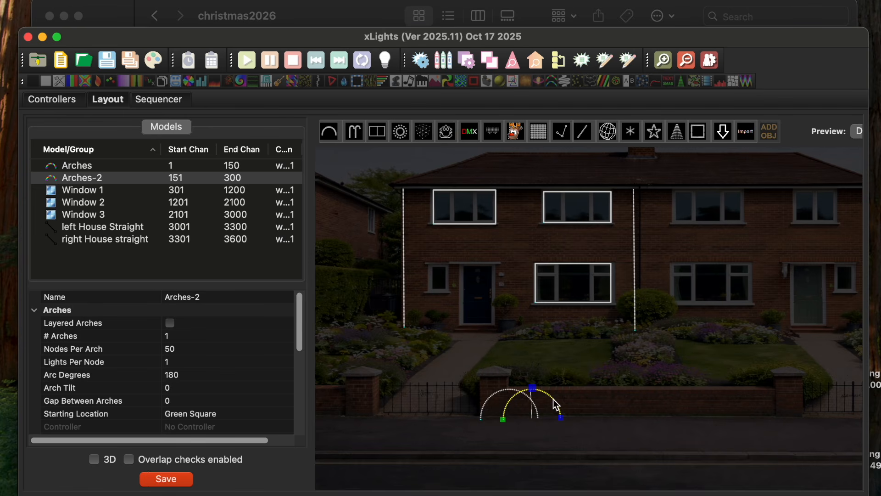
pyautogui.moveTo(557, 404); pyautogui.dragTo(594, 402)
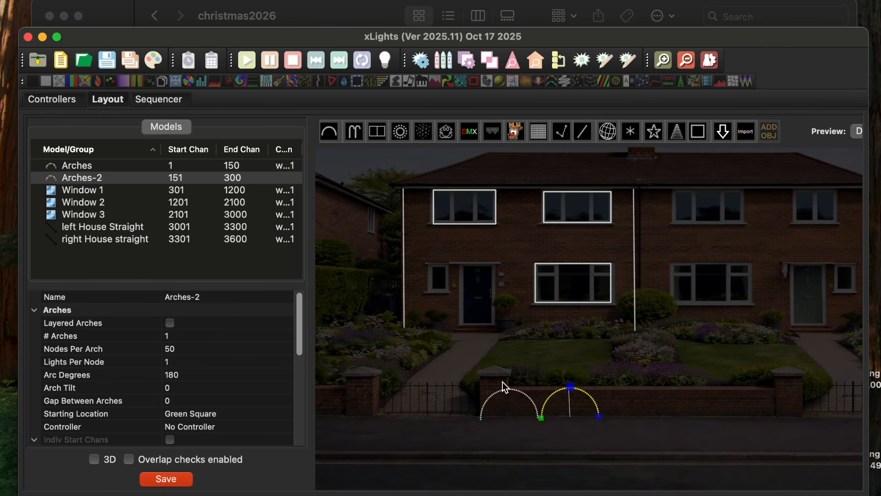
pyautogui.click(102, 166)
pyautogui.click(109, 180)
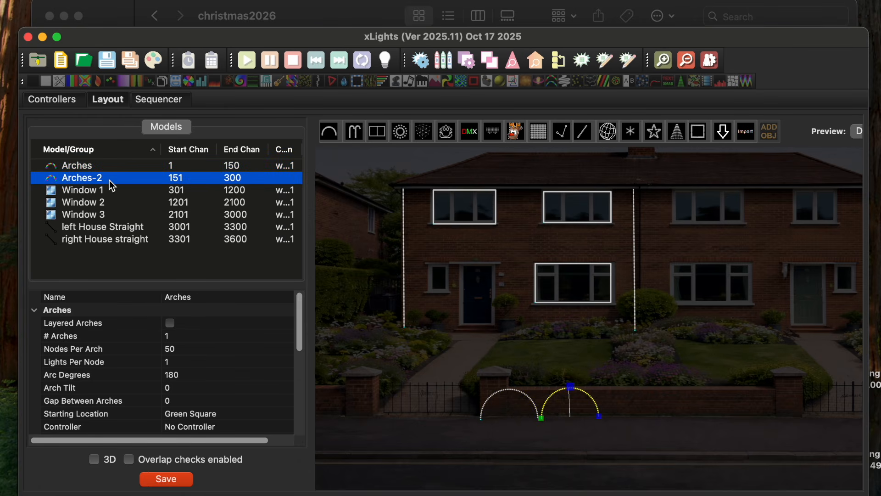
pyautogui.click(610, 414)
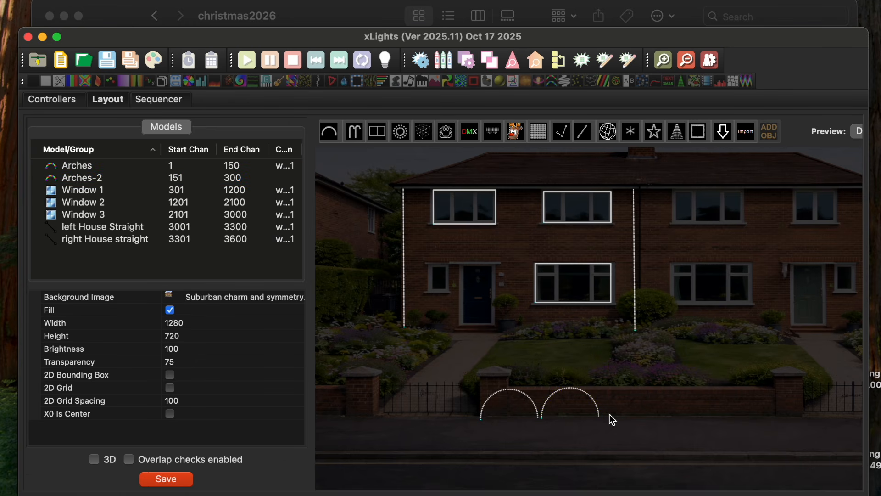
# - Paste a third arch, nudge the second slightly right, and line the new copy up to the right of it
pyautogui.press('super+v')
pyautogui.moveTo(544, 397)
pyautogui.mouseDown()
pyautogui.moveTo(582, 393)
pyautogui.moveTo(546, 398)
pyautogui.mouseUp()
pyautogui.click(534, 387)
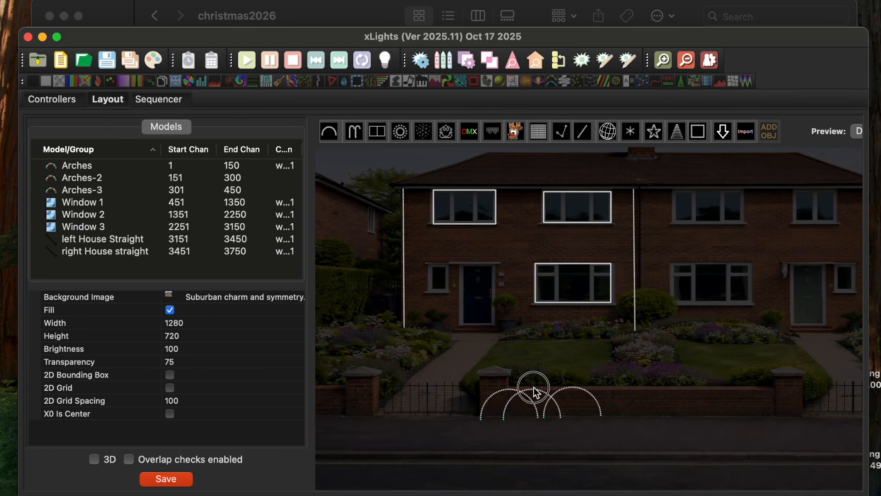
pyautogui.click(98, 190)
pyautogui.moveTo(537, 394); pyautogui.dragTo(640, 398)
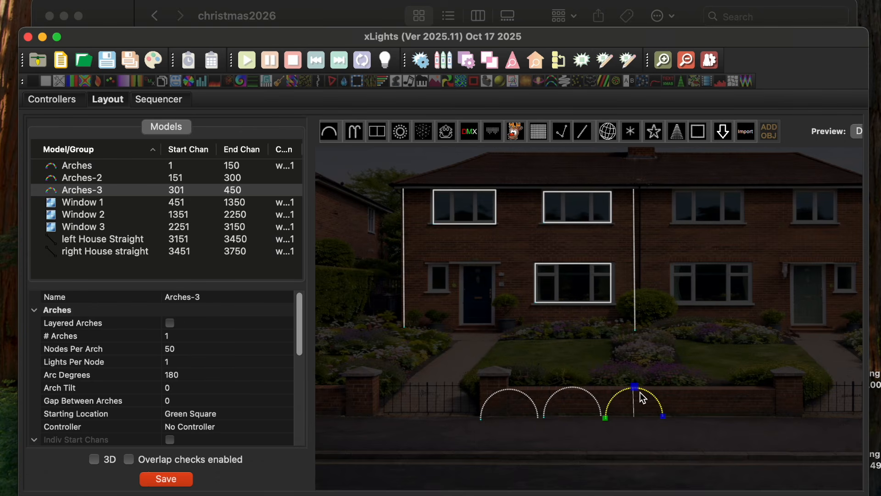
pyautogui.click(531, 435)
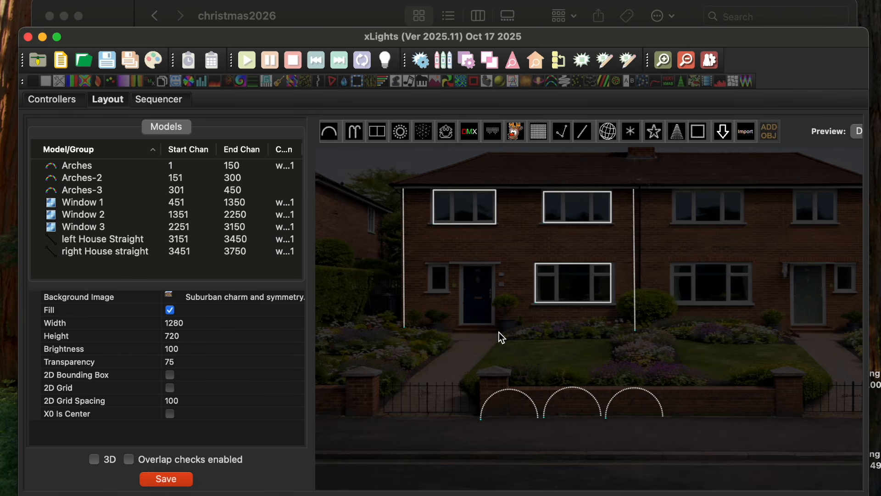
# - Select the three arches along the garden wall and create a model group from them named Arches GRP
pyautogui.click(538, 417)
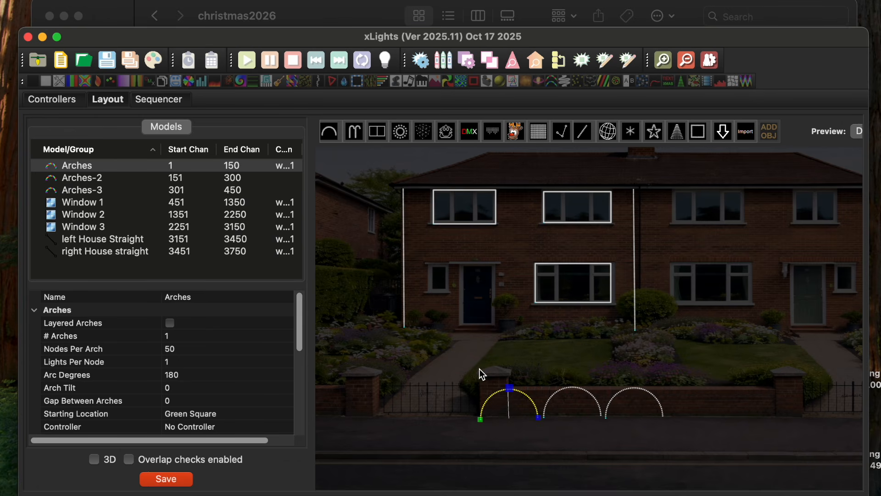
pyautogui.click(545, 400)
pyautogui.moveTo(463, 364); pyautogui.dragTo(677, 440)
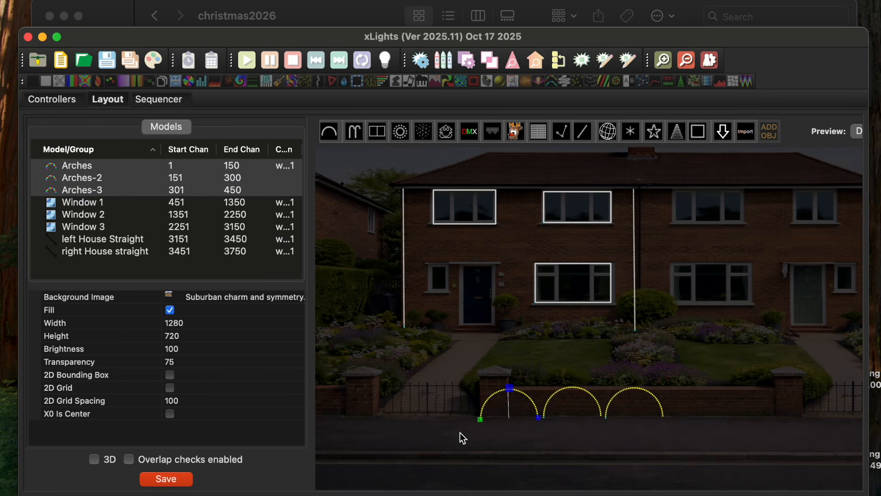
pyautogui.rightClick(520, 397)
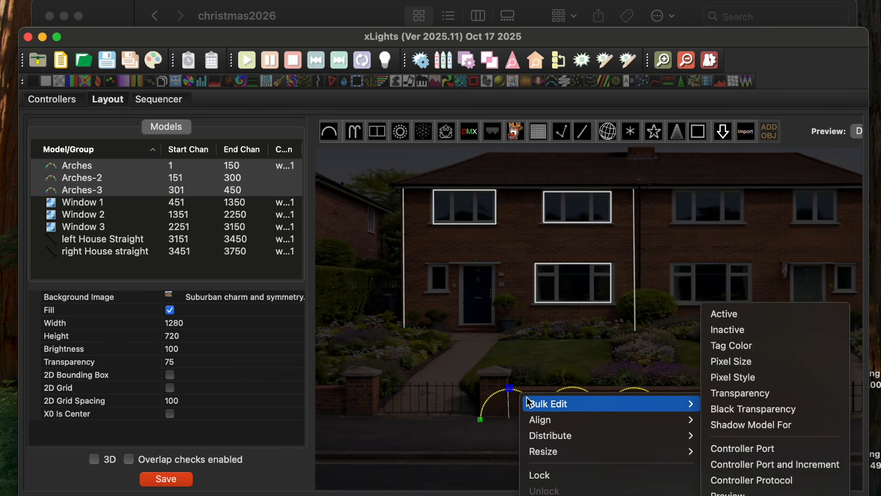
pyautogui.scroll(-4, 555, 426)
pyautogui.scroll(-5, 555, 426)
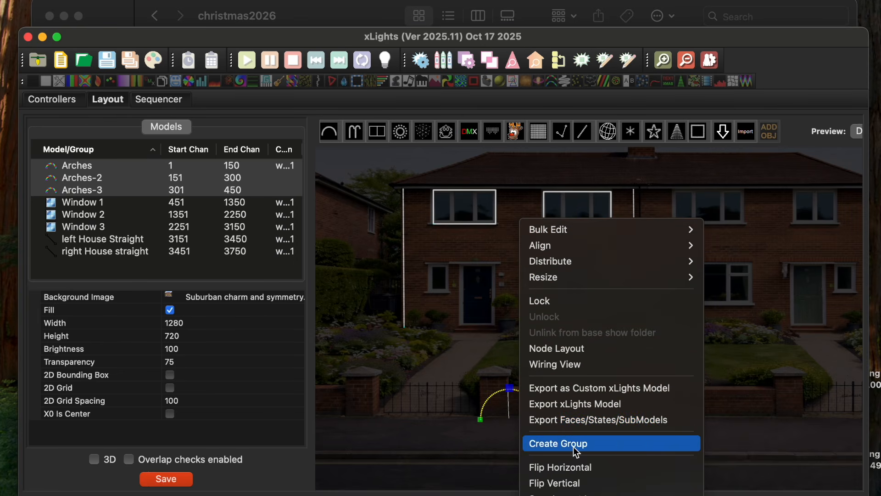
pyautogui.click(575, 444)
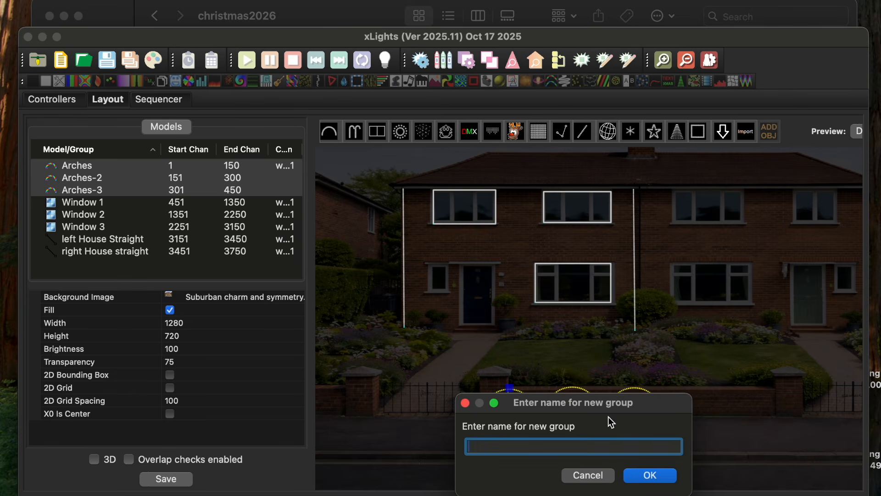
pyautogui.moveTo(608, 400); pyautogui.dragTo(561, 229)
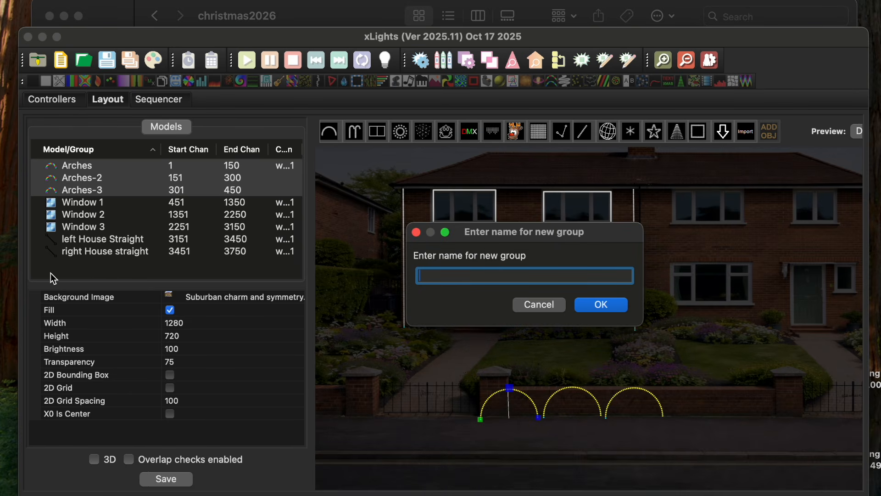
pyautogui.write('Arches GRP')
pyautogui.click(603, 306)
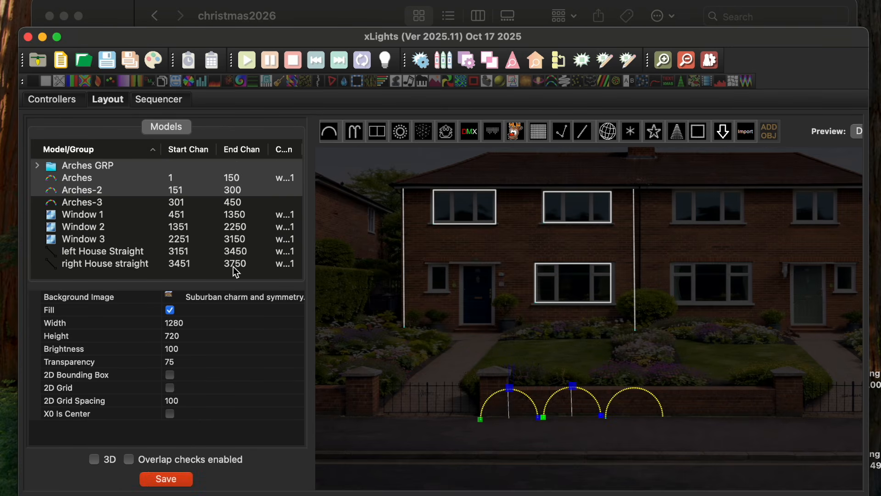
# - Examine the member models of the Arches GRP group and how the whole group is highlighted in the layout
pyautogui.click(60, 167)
pyautogui.click(61, 168)
pyautogui.click(37, 166)
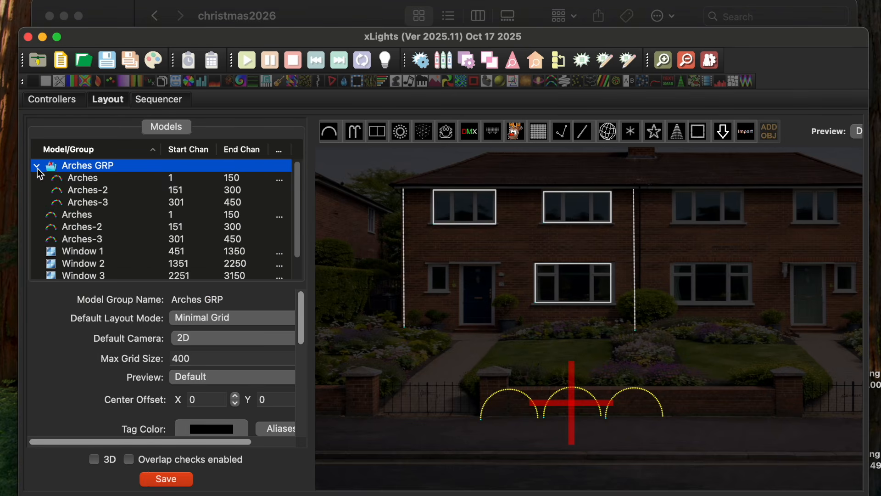
pyautogui.click(108, 178)
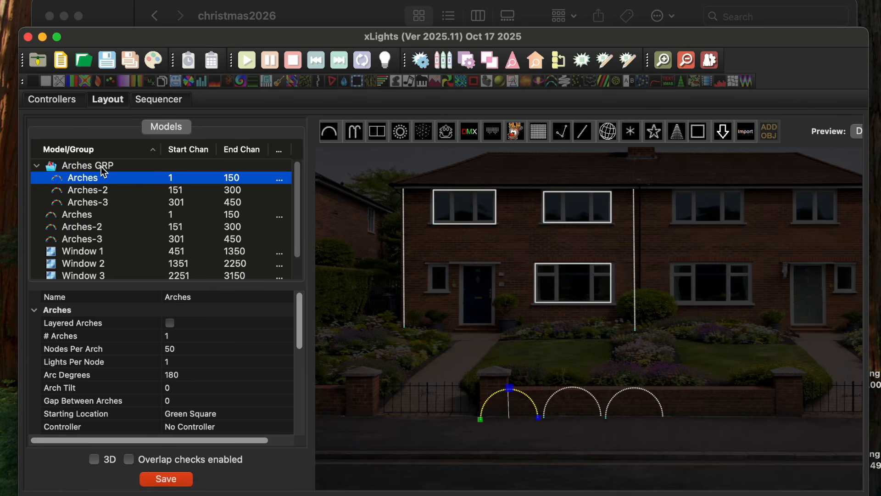
pyautogui.click(38, 165)
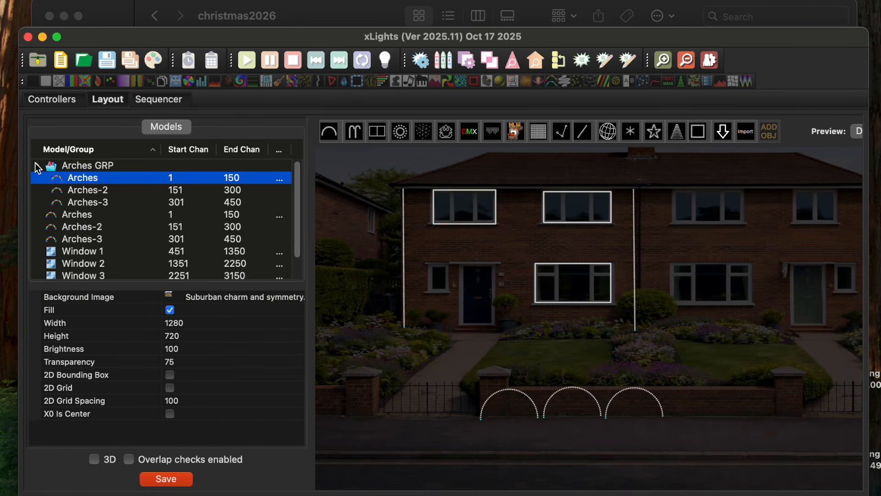
pyautogui.click(78, 168)
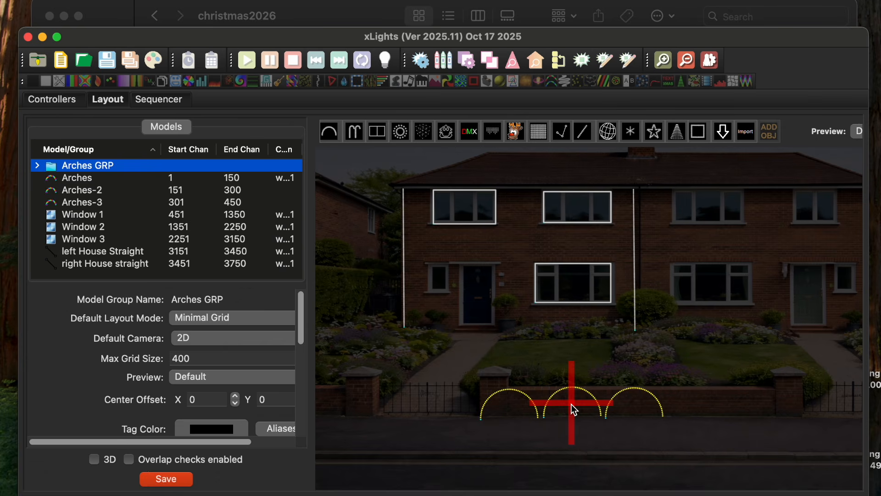
pyautogui.click(625, 361)
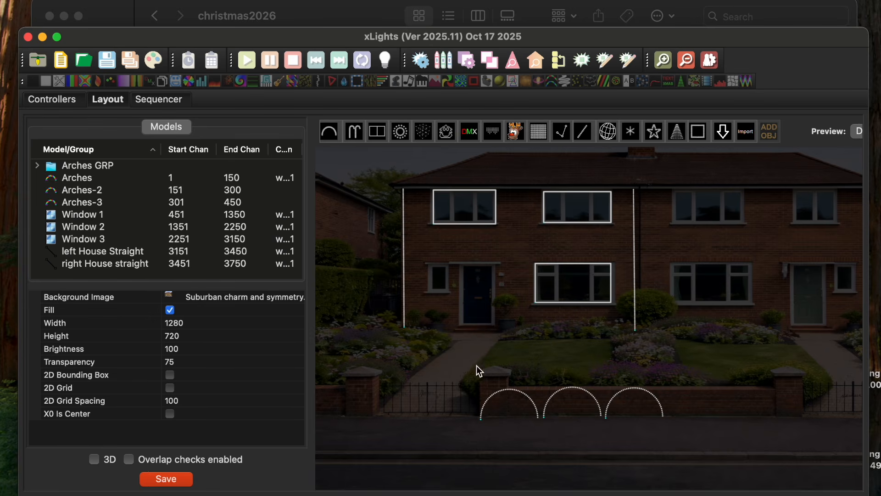
# - Select the three arches along the garden wall and resize them with Match Size
pyautogui.moveTo(462, 365); pyautogui.dragTo(697, 445)
pyautogui.rightClick(598, 397)
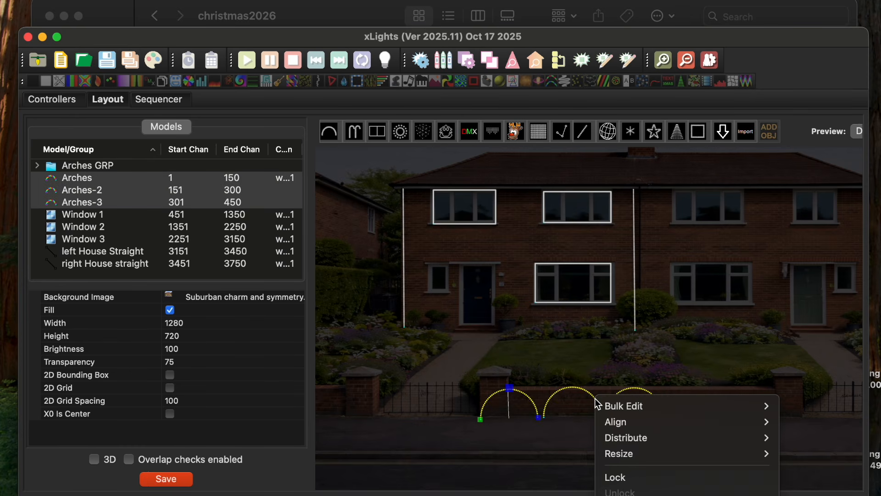
pyautogui.moveTo(616, 405)
pyautogui.scroll(-5, 665, 406)
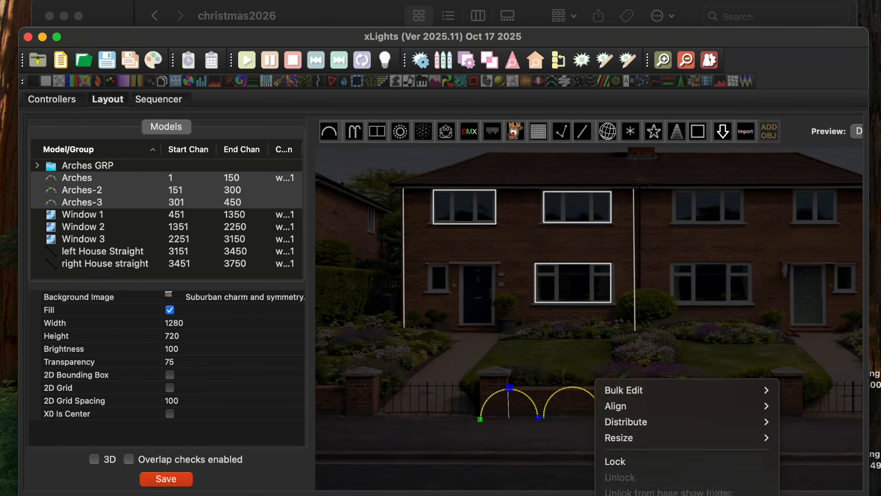
pyautogui.moveTo(665, 311)
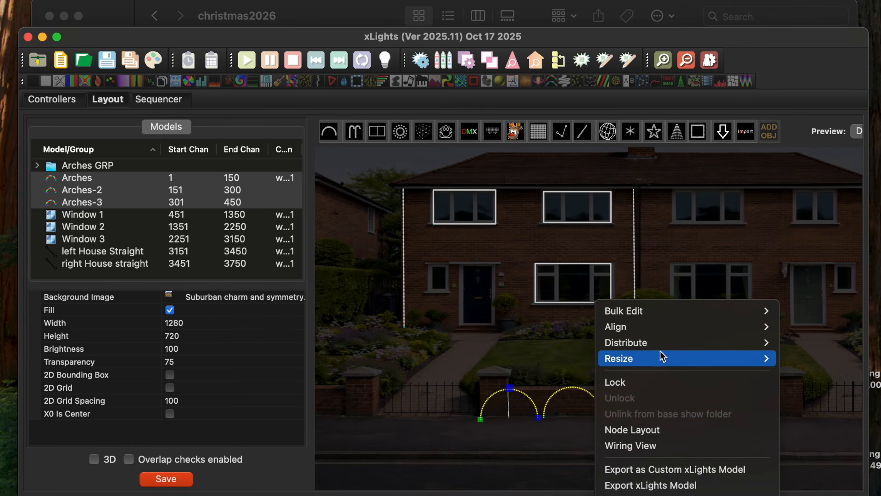
pyautogui.moveTo(659, 354)
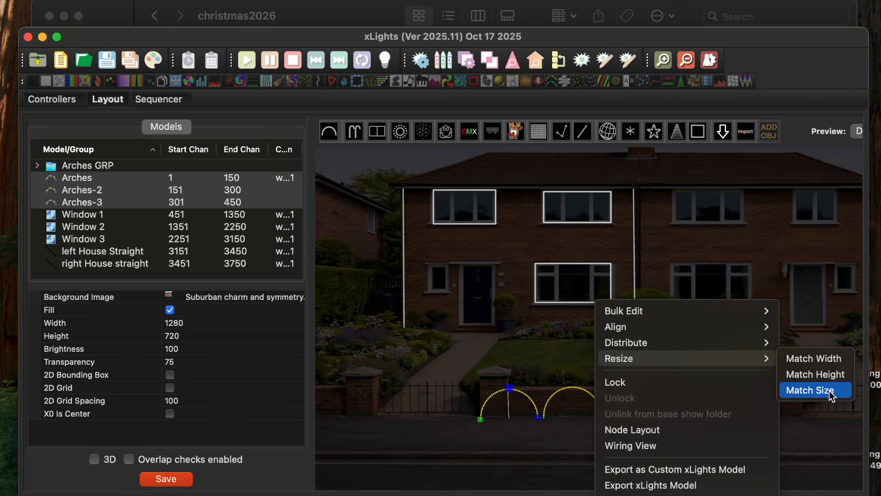
pyautogui.click(815, 391)
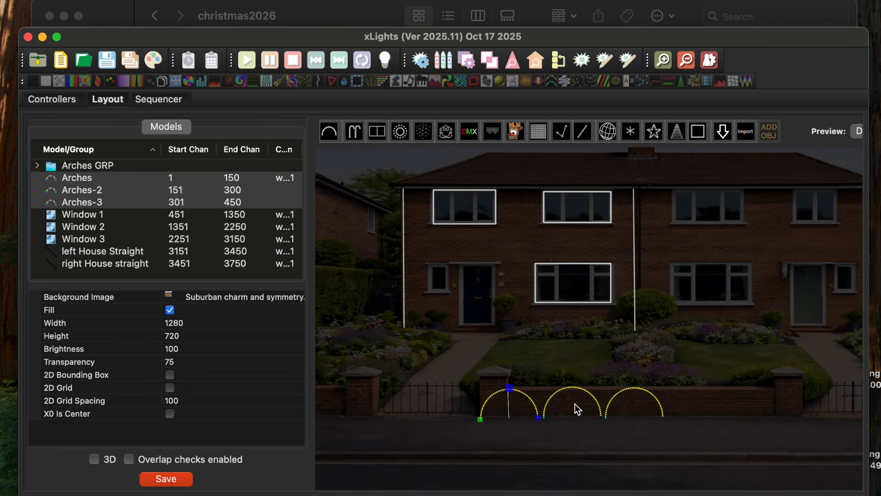
# - Distribute the three selected arches horizontally
pyautogui.rightClick(590, 398)
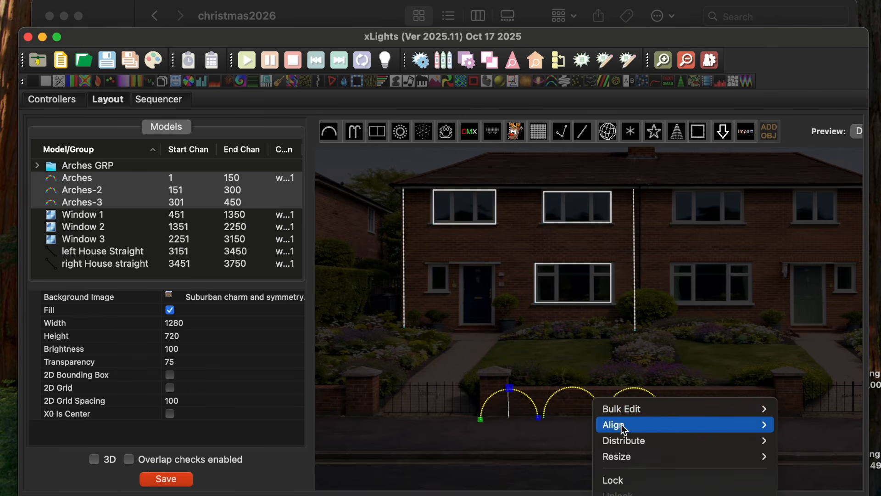
pyautogui.moveTo(649, 458)
pyautogui.moveTo(643, 444)
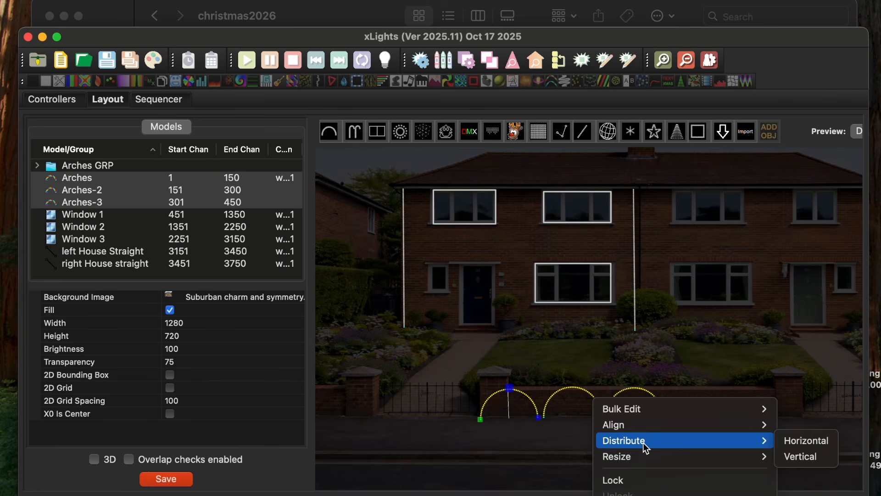
pyautogui.click(823, 442)
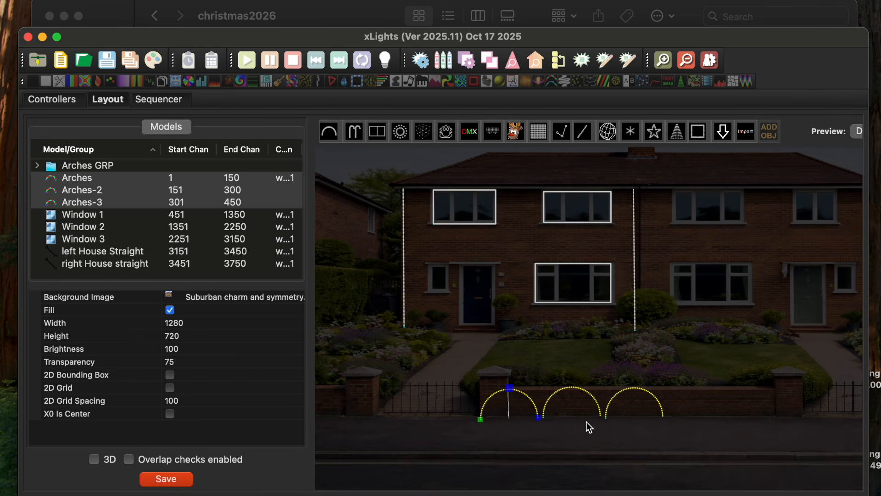
# - Distribute the three selected arches vertically and align them by their bottom edges
pyautogui.rightClick(558, 394)
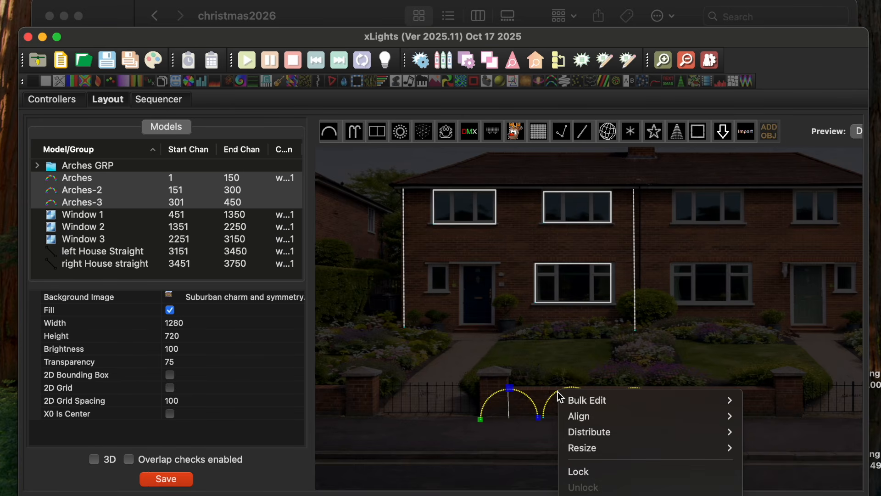
pyautogui.moveTo(599, 431)
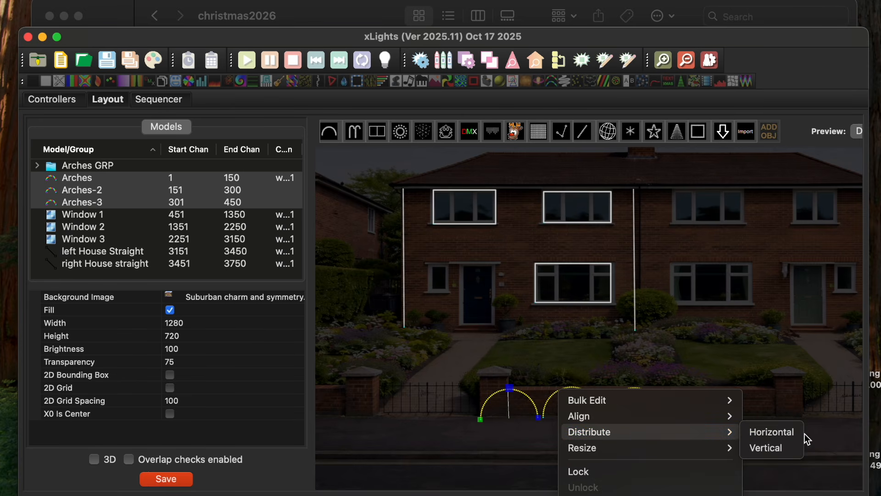
pyautogui.click(775, 448)
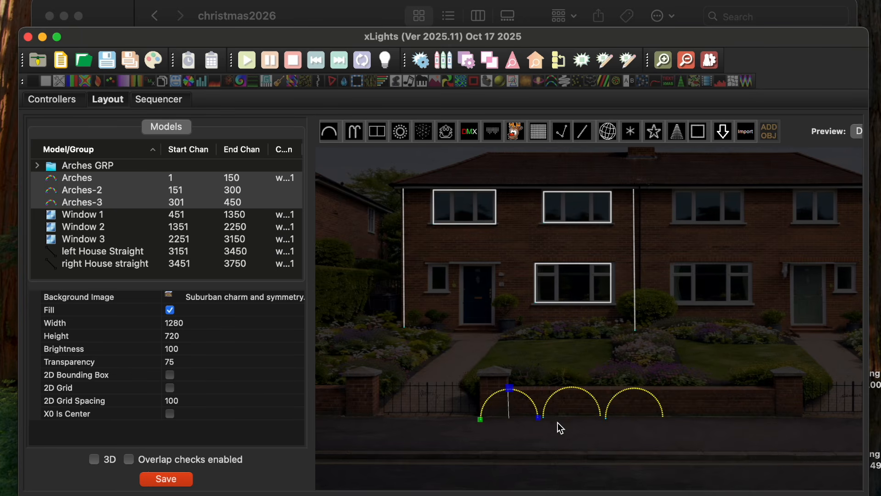
pyautogui.rightClick(577, 396)
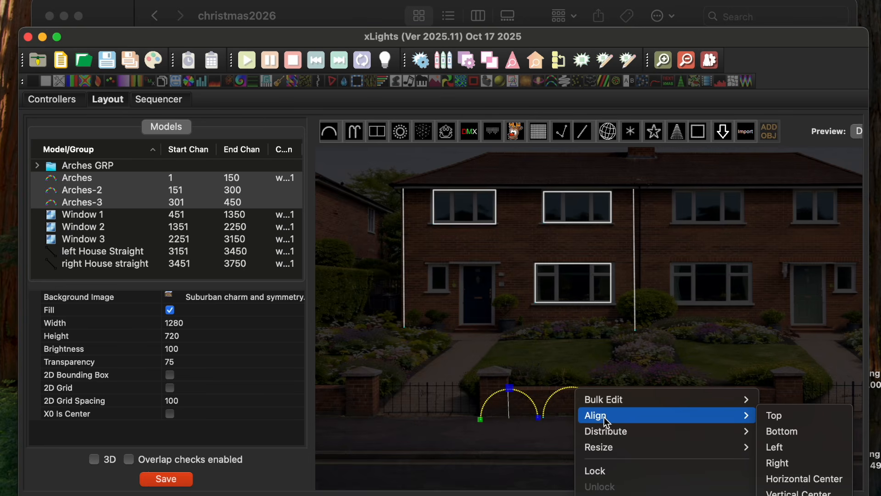
pyautogui.click(800, 434)
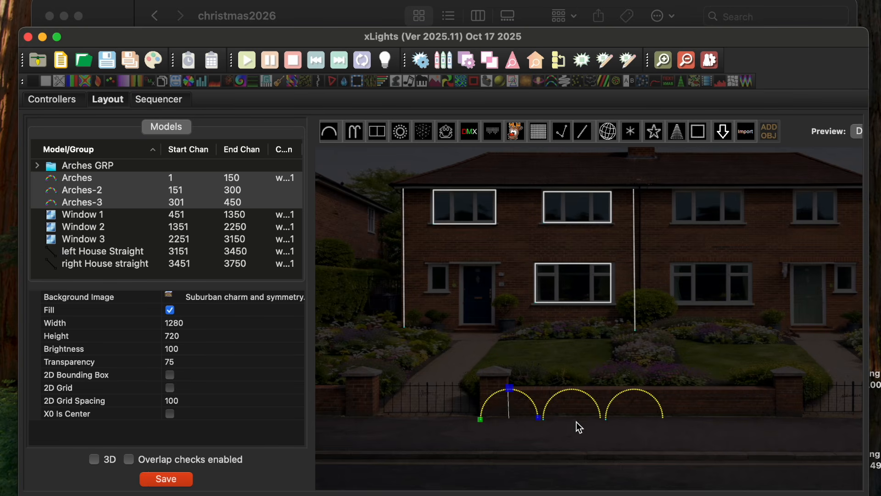
# - Try aligning the three arches by their left edges, undo that alignment and clear the selection
pyautogui.rightClick(572, 408)
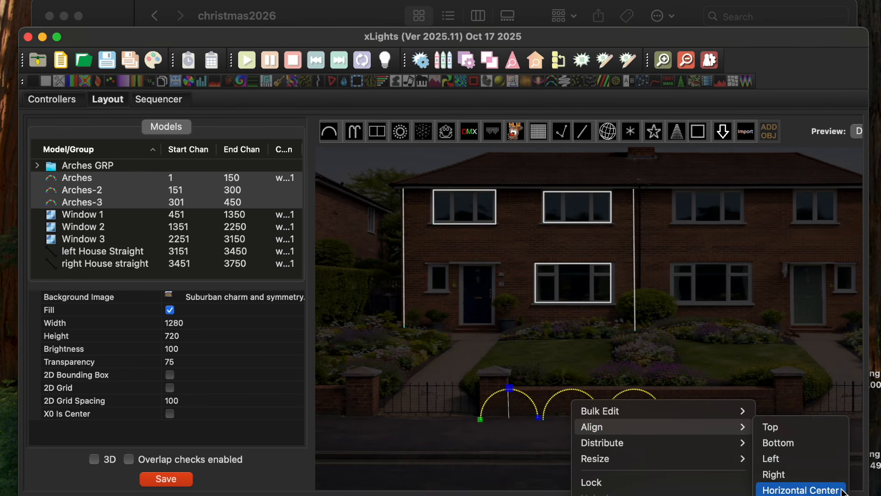
pyautogui.click(812, 459)
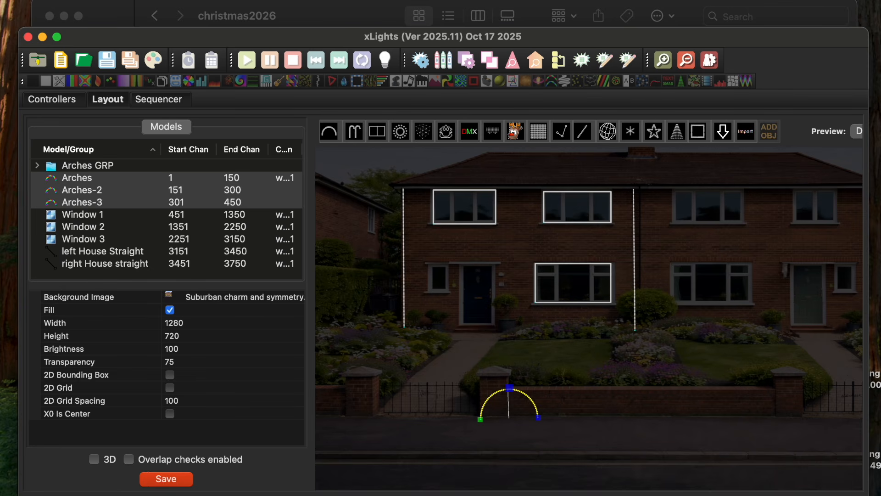
pyautogui.click(86, 0)
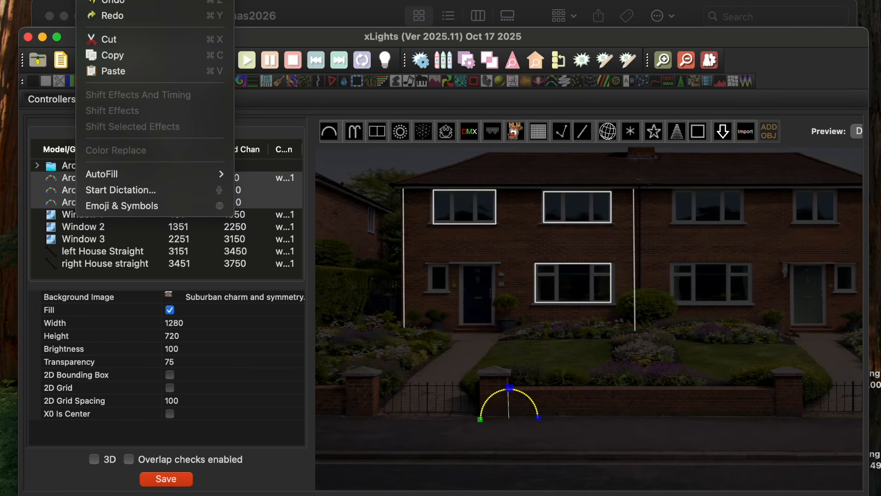
pyautogui.click(109, 4)
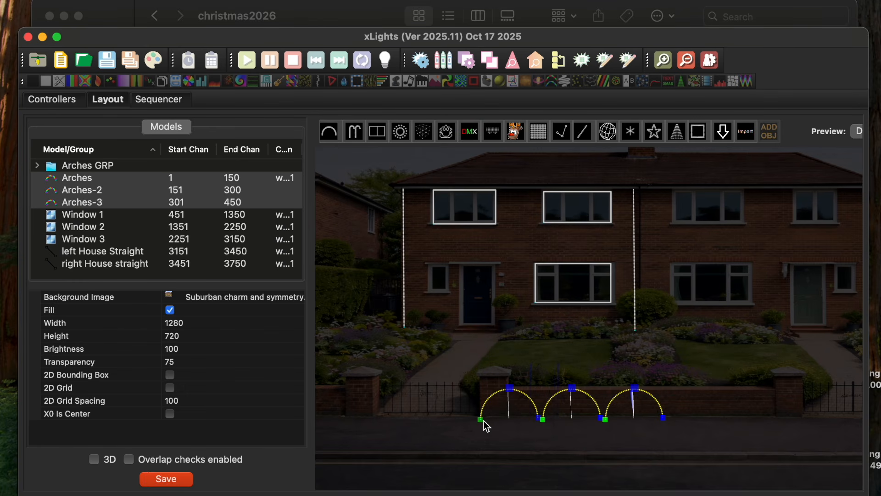
pyautogui.click(610, 438)
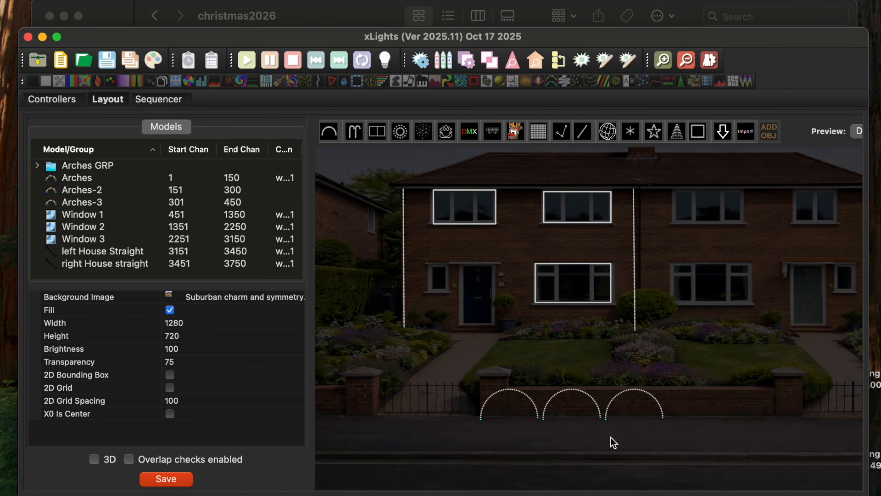
# - Move the end point of the first arch slightly down and inward to level it with its start point
pyautogui.click(530, 404)
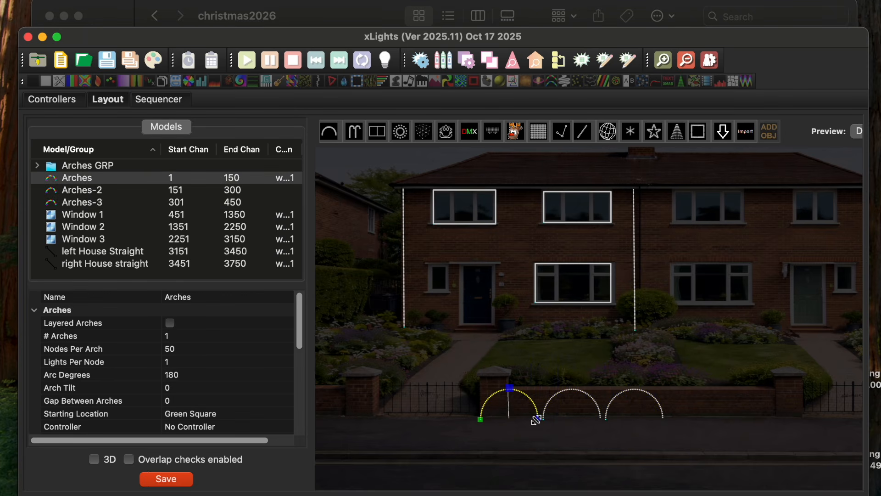
pyautogui.moveTo(538, 417); pyautogui.dragTo(536, 422)
pyautogui.click(469, 362)
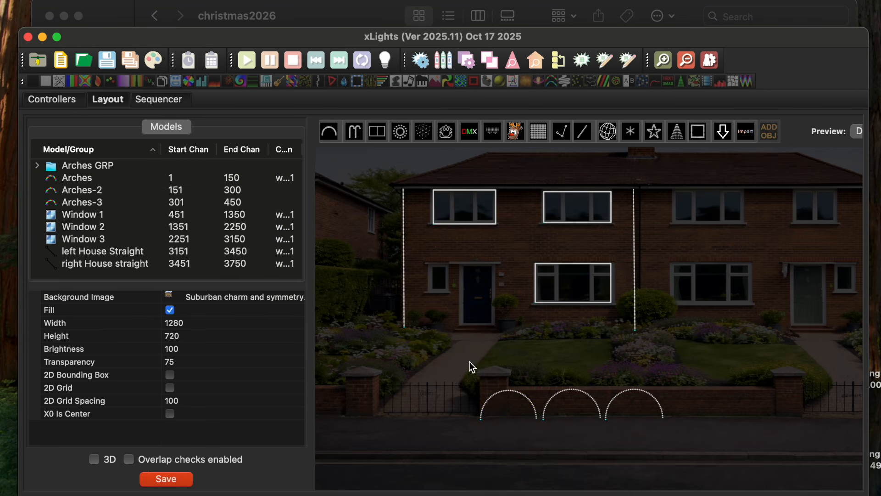
# - Select all three arches again and realign them by their bottom edges
pyautogui.moveTo(462, 370); pyautogui.dragTo(687, 439)
pyautogui.rightClick(604, 404)
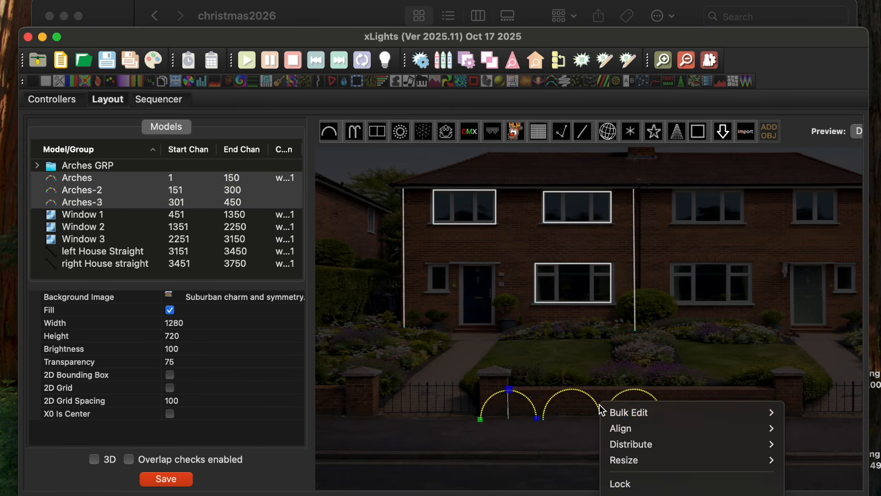
pyautogui.moveTo(654, 427)
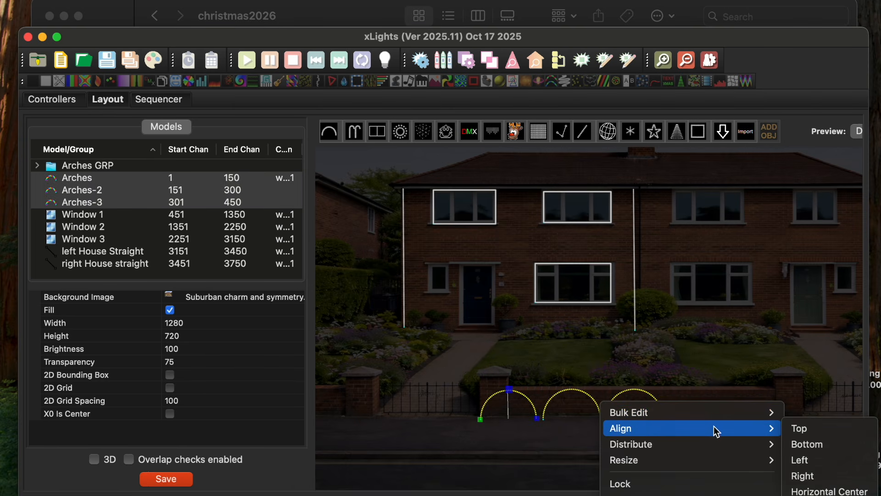
pyautogui.click(827, 444)
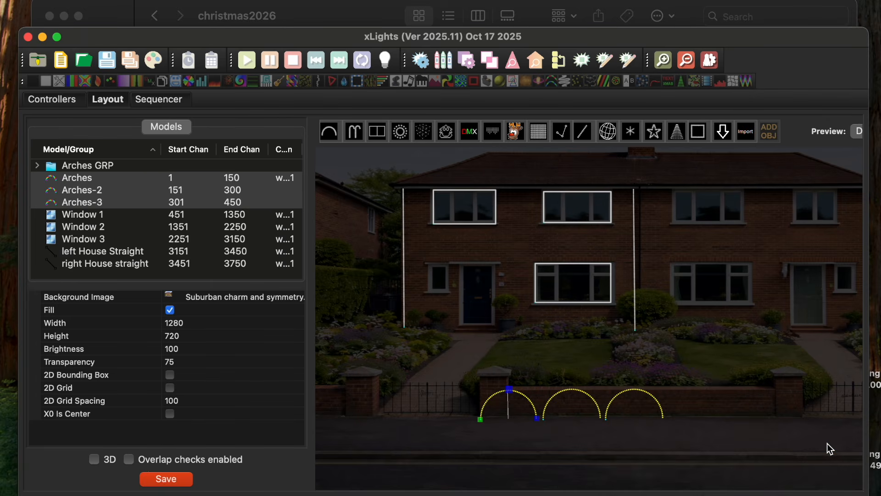
# - Try aligning the three selected arches by their left edges and undo that alignment
pyautogui.rightClick(582, 411)
pyautogui.moveTo(633, 448)
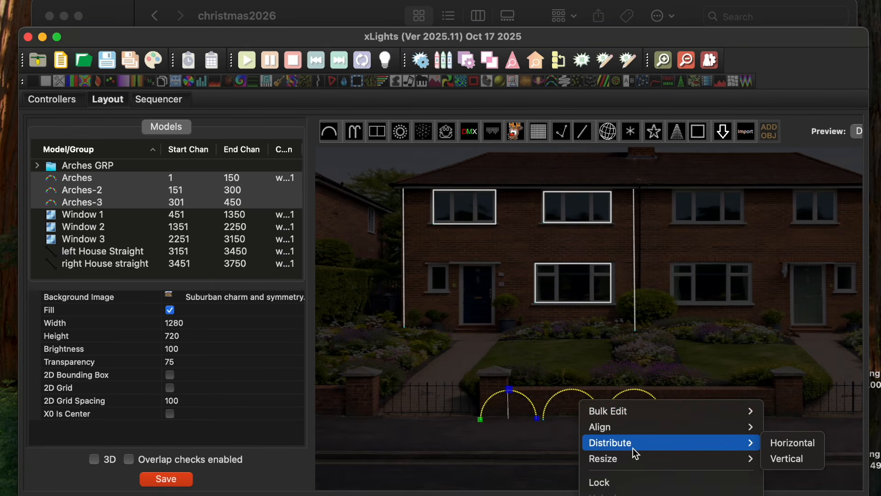
pyautogui.moveTo(728, 426)
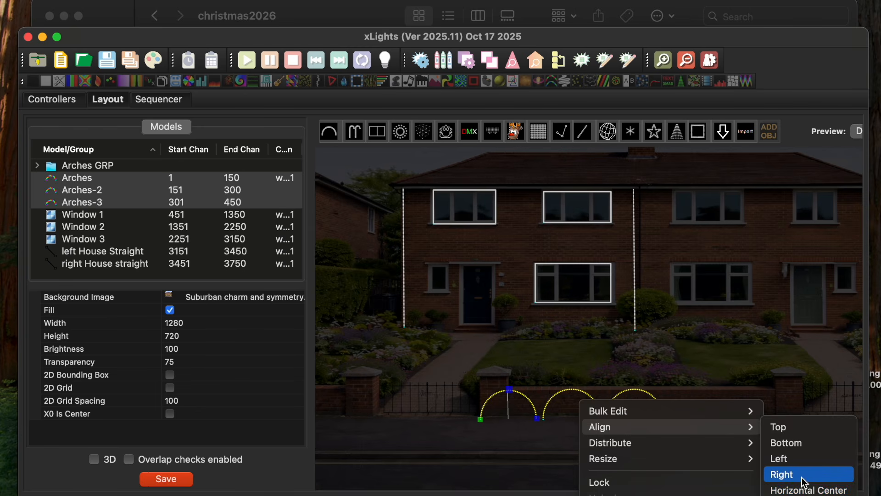
pyautogui.click(797, 459)
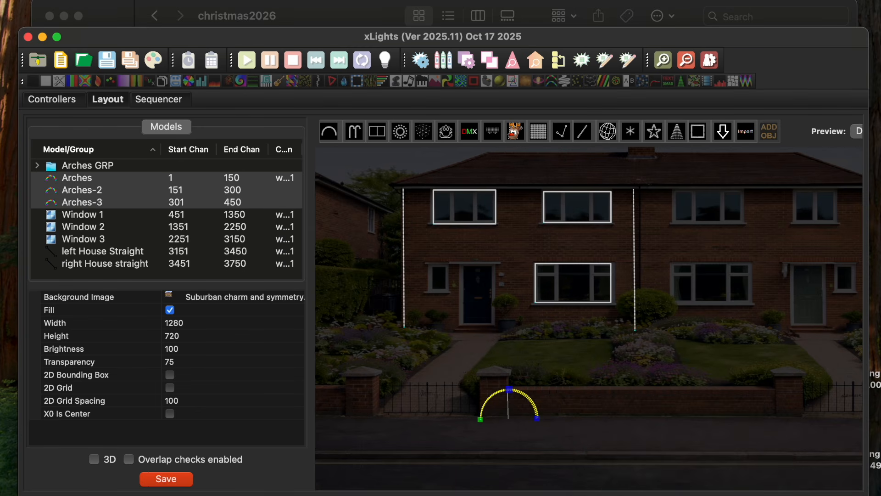
pyautogui.click(83, 0)
pyautogui.click(112, 2)
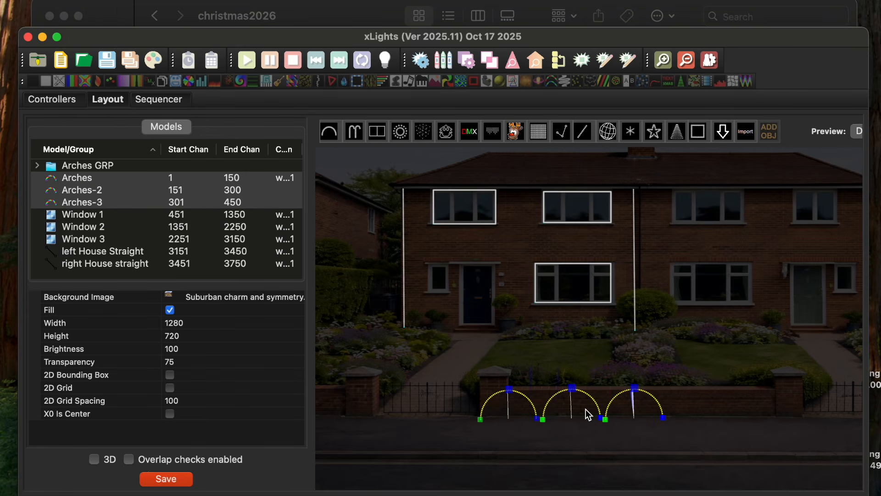
# - Clear the arch selection and save the layout
pyautogui.click(574, 433)
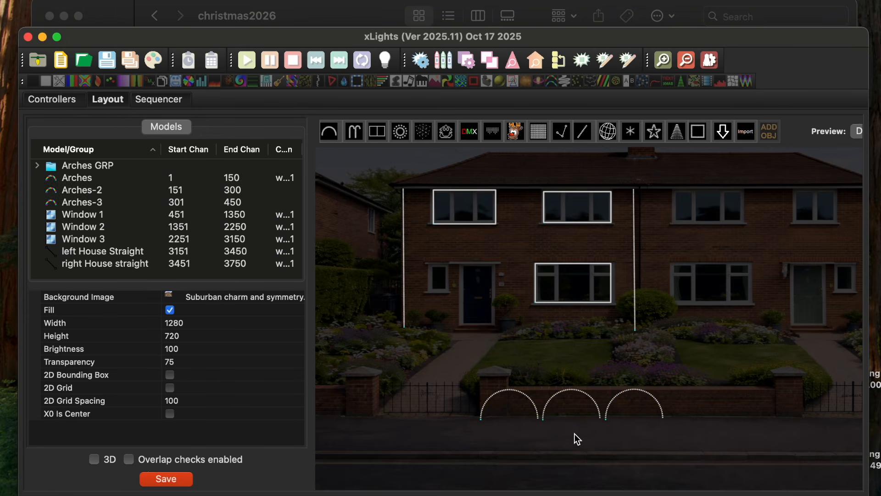
pyautogui.click(179, 480)
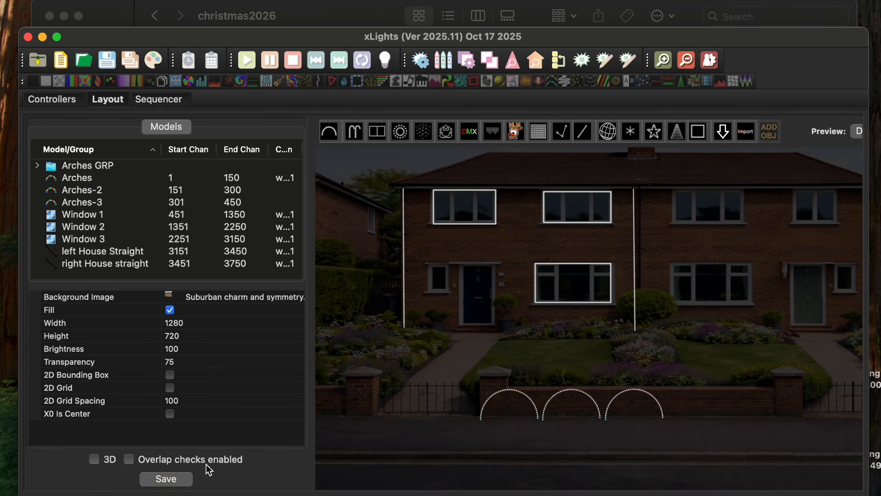